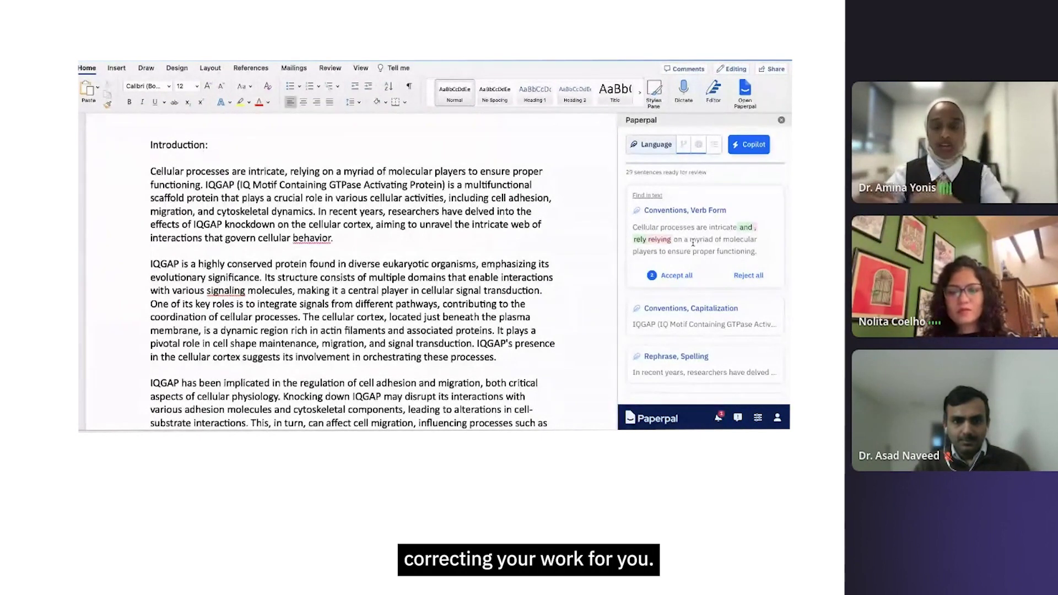
Review Paperpal's rephrasing suggestion for the knockdown sentence and check its language settings
scroll(692, 226, "down", 1)
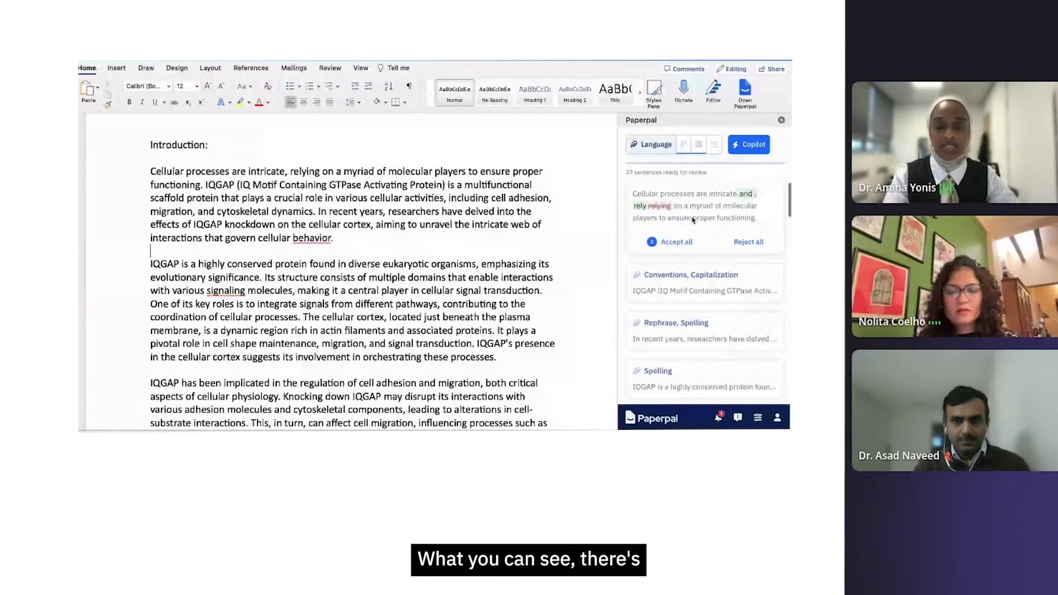
scroll(696, 237, "down", 3)
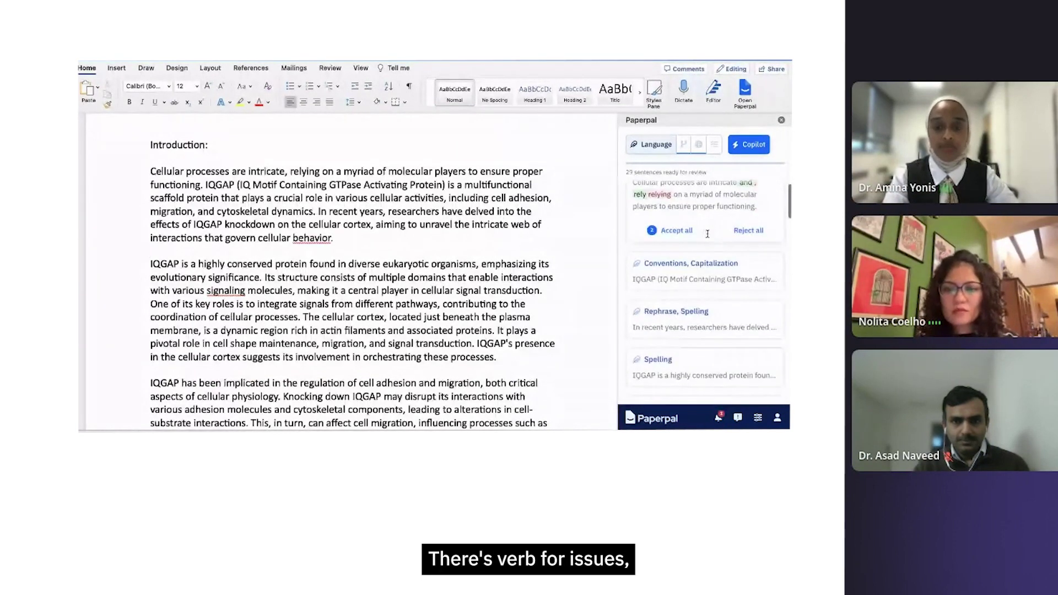
left_click(701, 271)
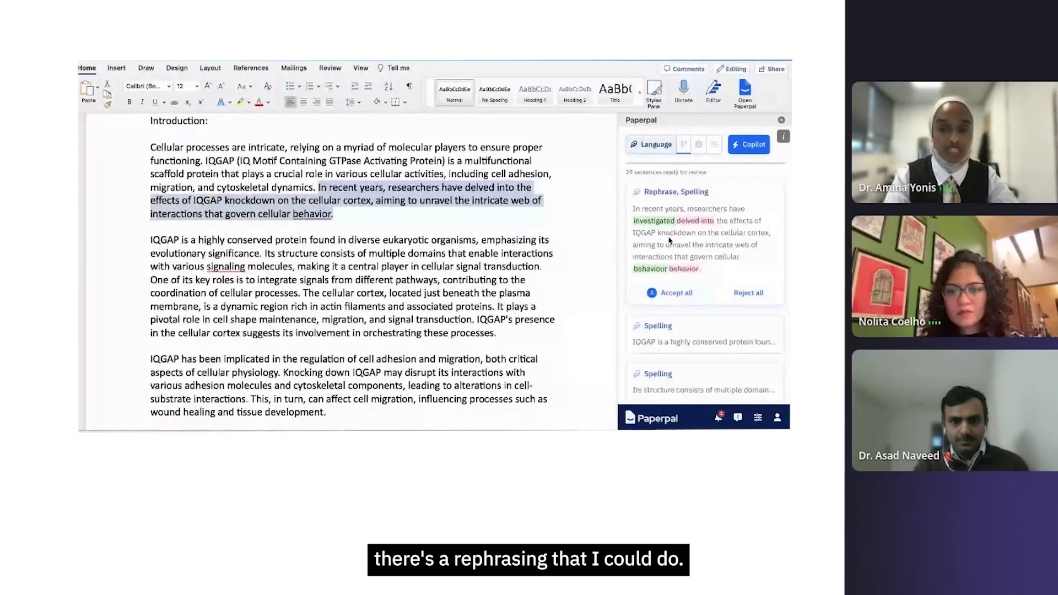
scroll(689, 309, "down", 2)
left_click(759, 418)
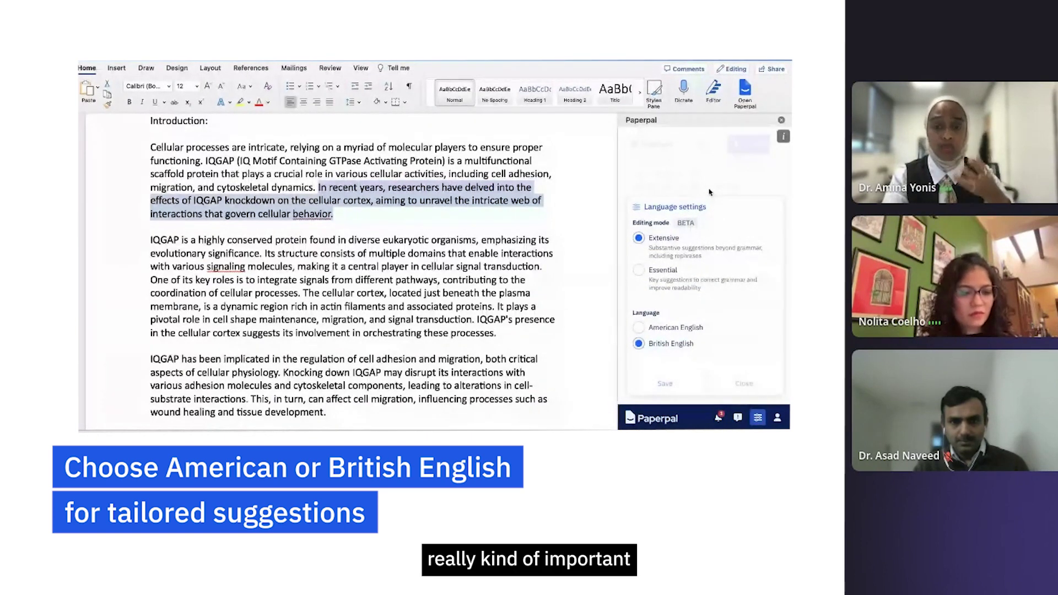
left_click(758, 417)
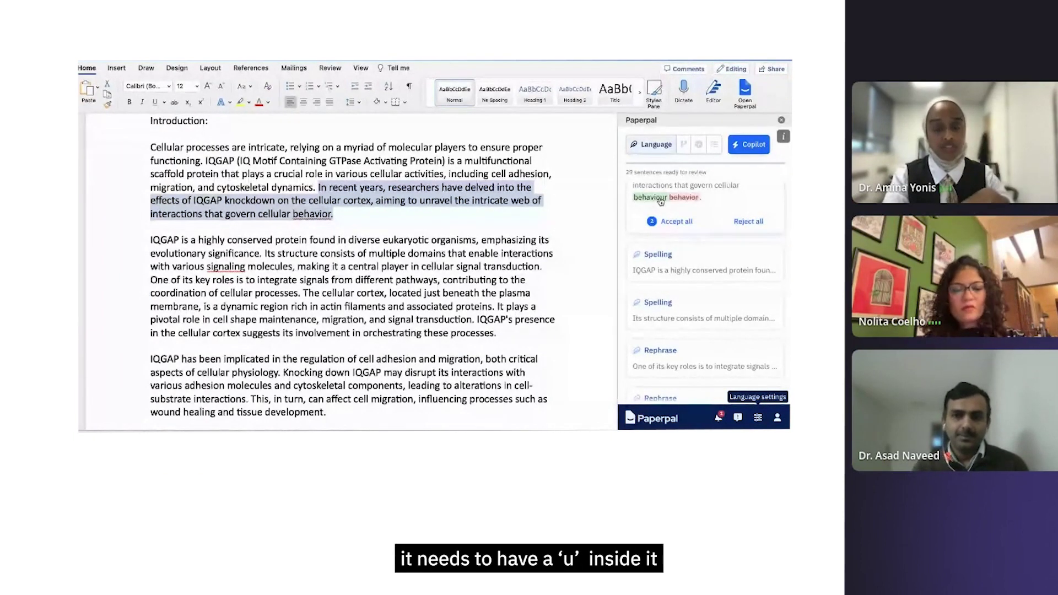
Scroll through Paperpal's suggestions and clear the highlighted sentence in the document
scroll(667, 275, "down", 5)
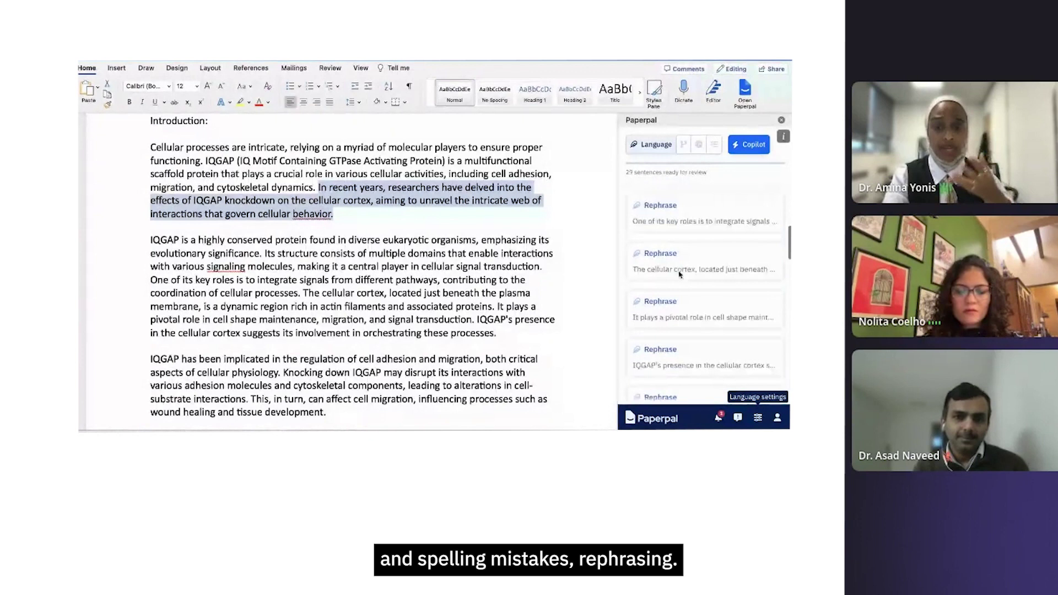
scroll(680, 276, "down", 3)
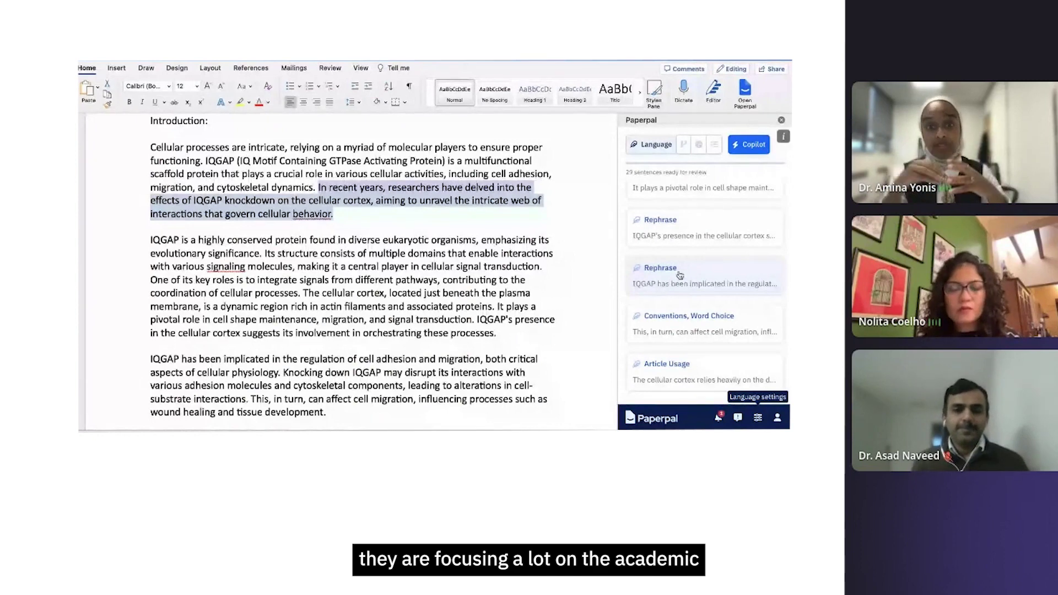
scroll(679, 274, "down", 2)
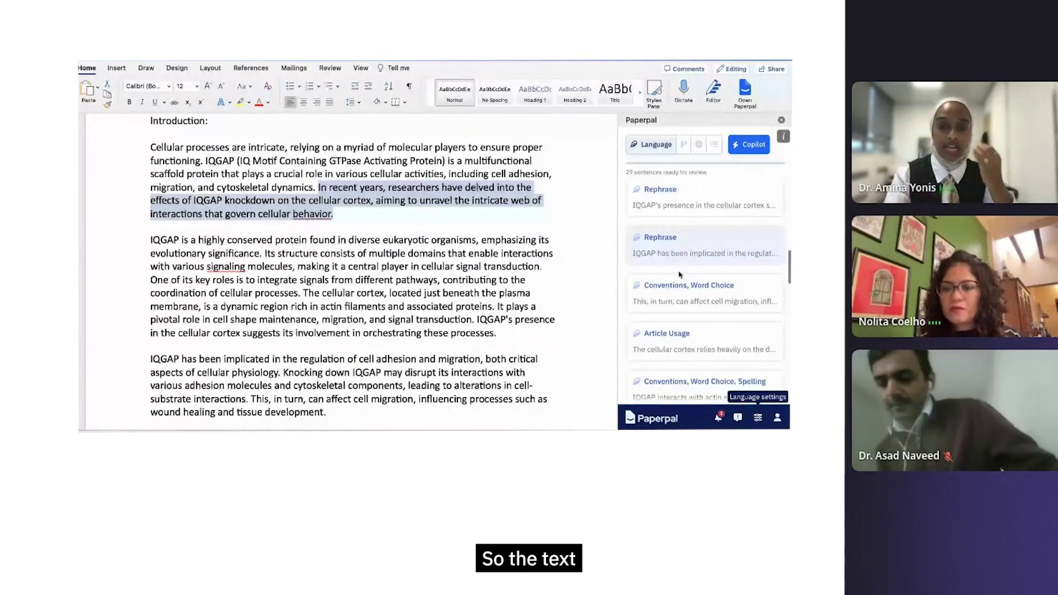
scroll(680, 274, "down", 3)
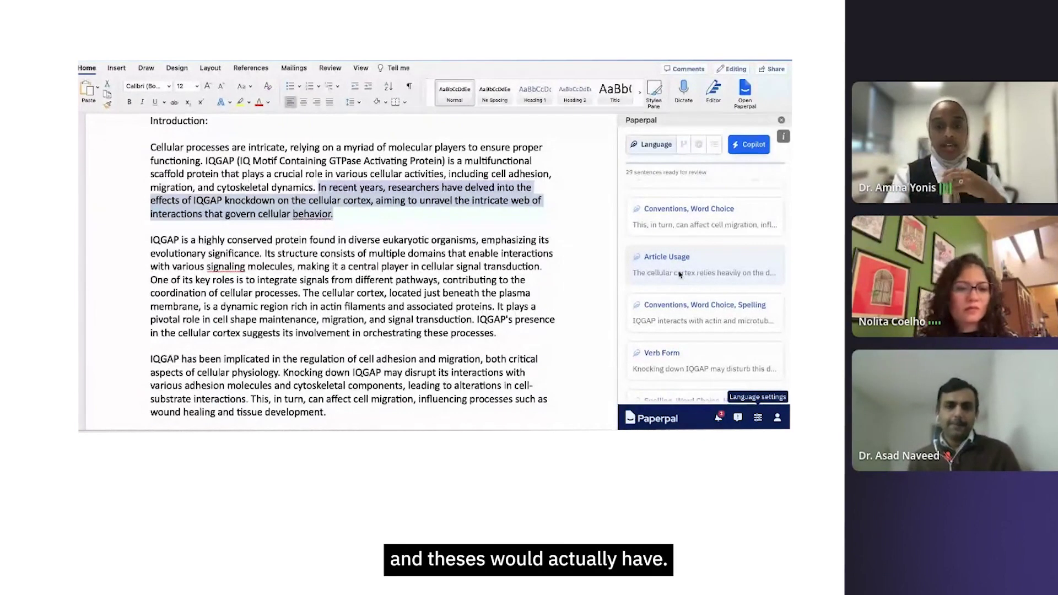
scroll(679, 274, "down", 5)
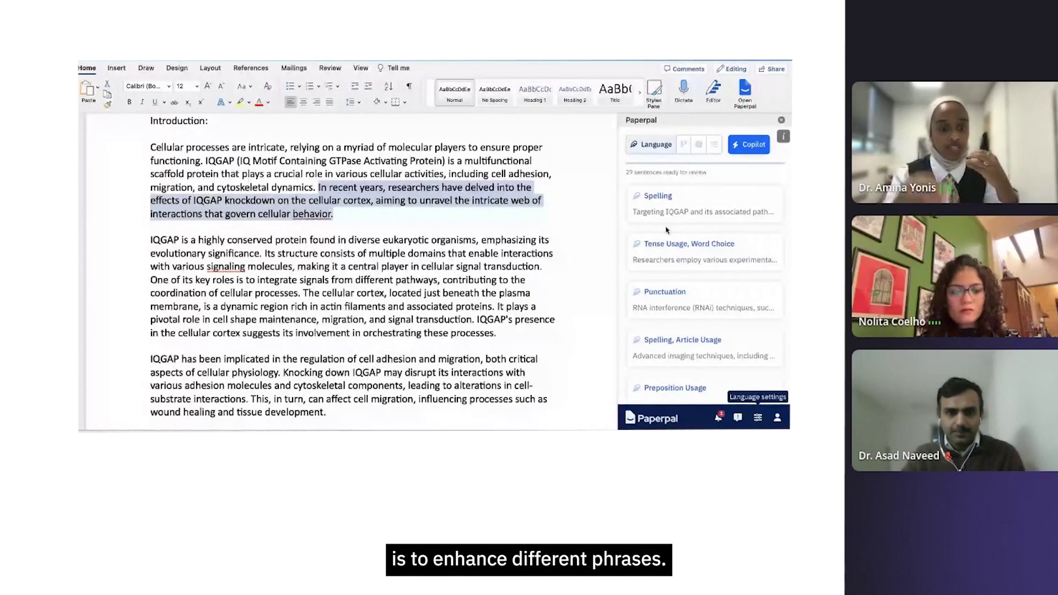
scroll(667, 231, "up", 1)
left_click(616, 234)
Replace 'myriad' with Paperpal's synonym 'a multitude of' in the first paragraph
scroll(460, 221, "up", 2)
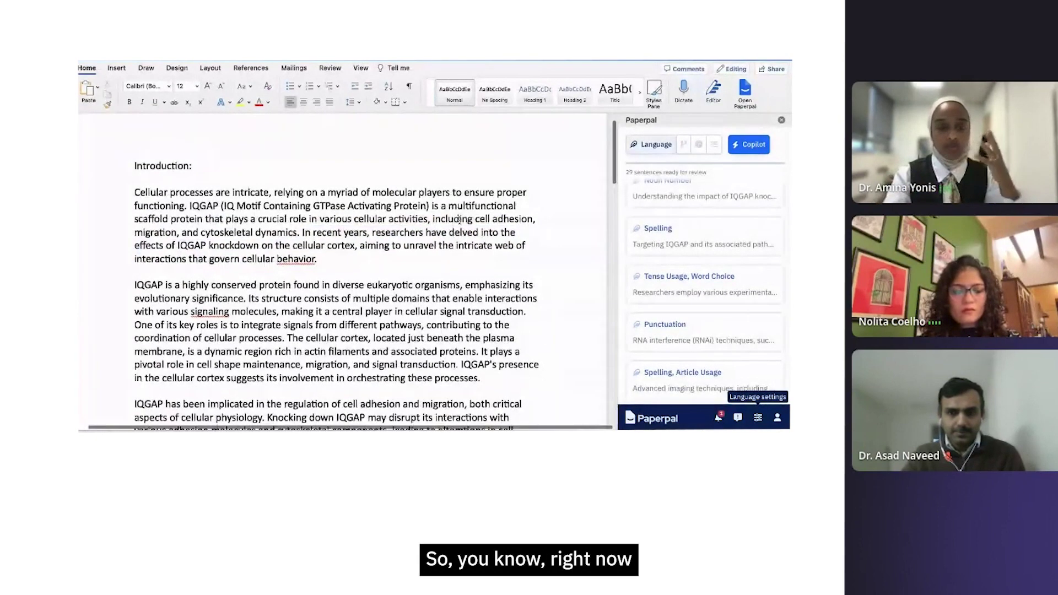
scroll(460, 220, "left", 1)
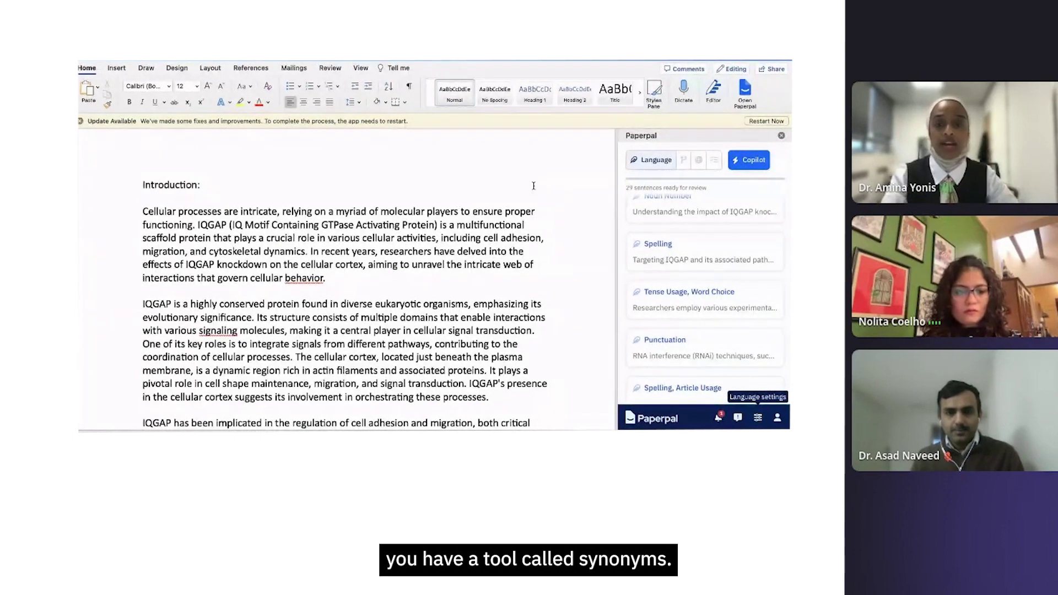
left_click(683, 163)
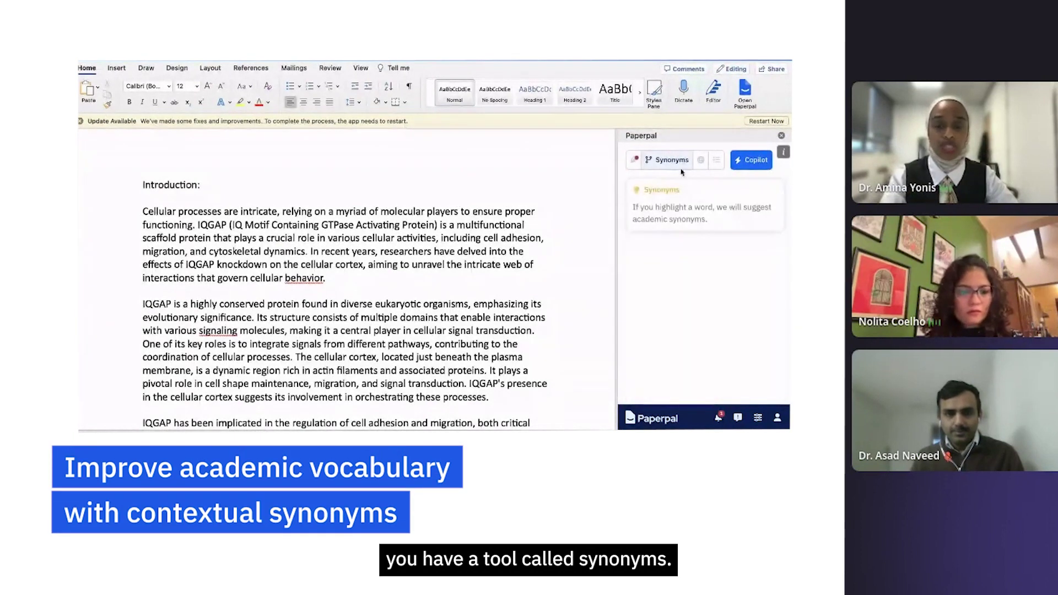
double_click(351, 211)
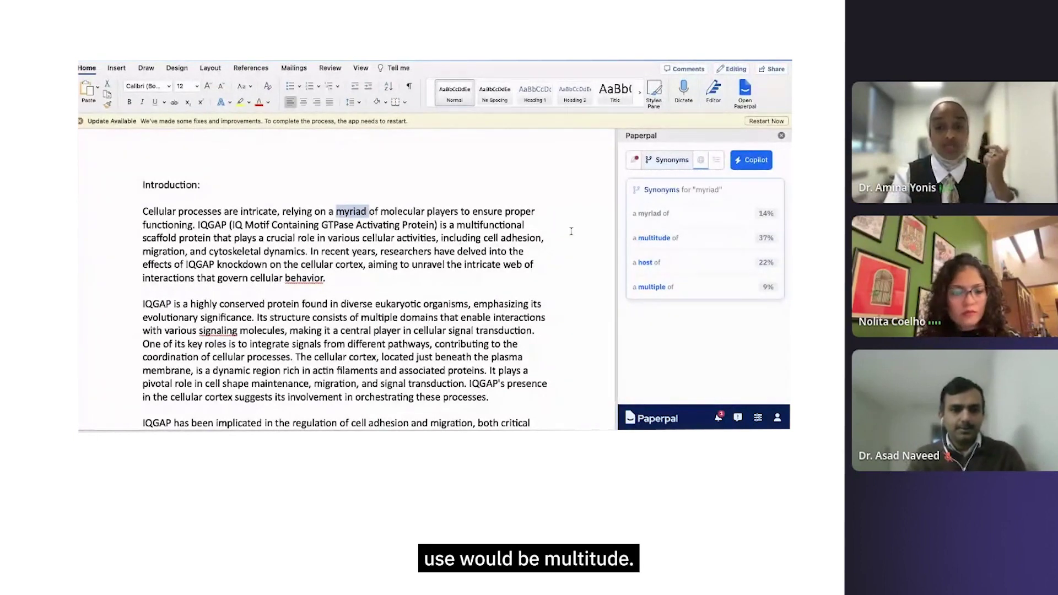
left_click(672, 238)
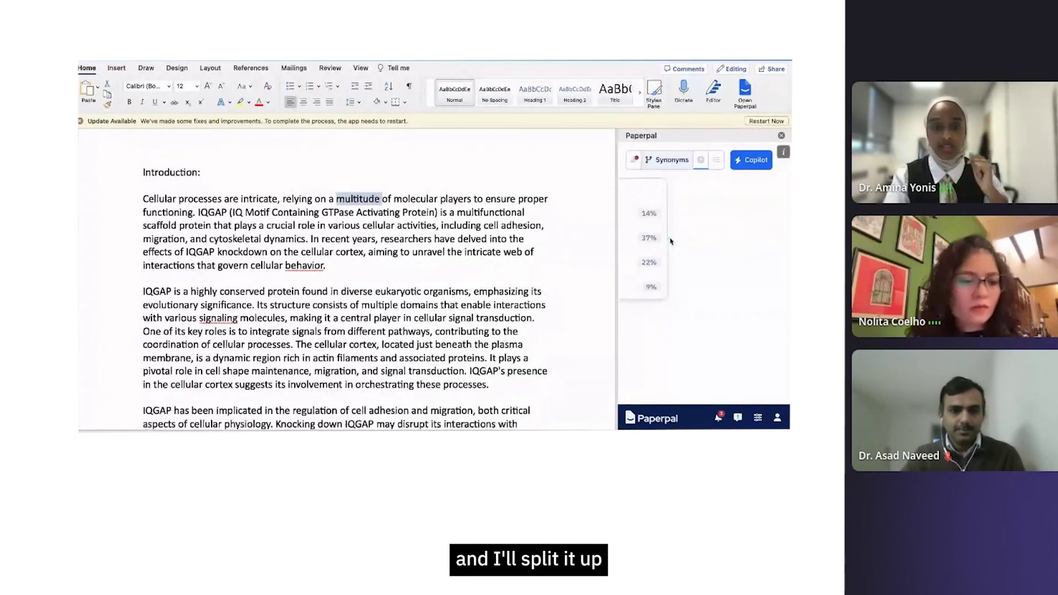
left_click(377, 241)
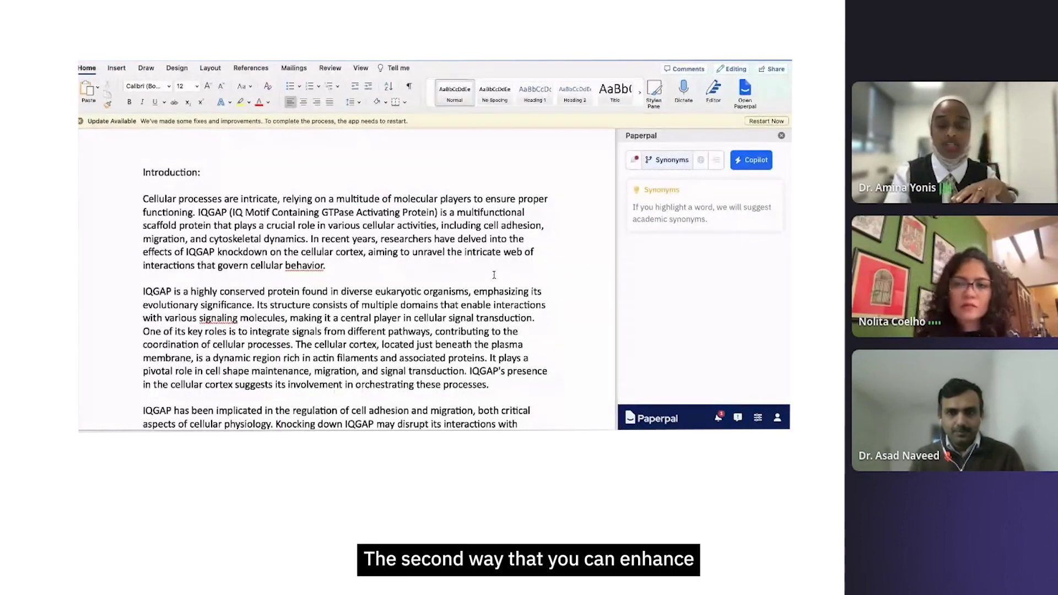
Paraphrase the 'In recent years…' sentence with Paperpal Copilot so it begins 'In recent times'
left_click(743, 162)
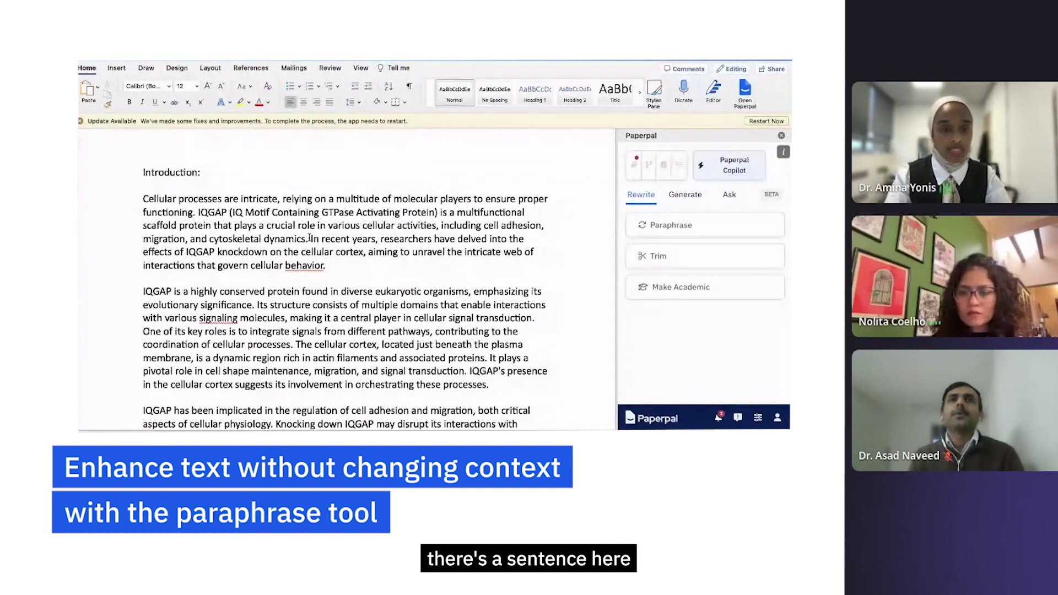
left_click_drag(307, 239, 334, 267)
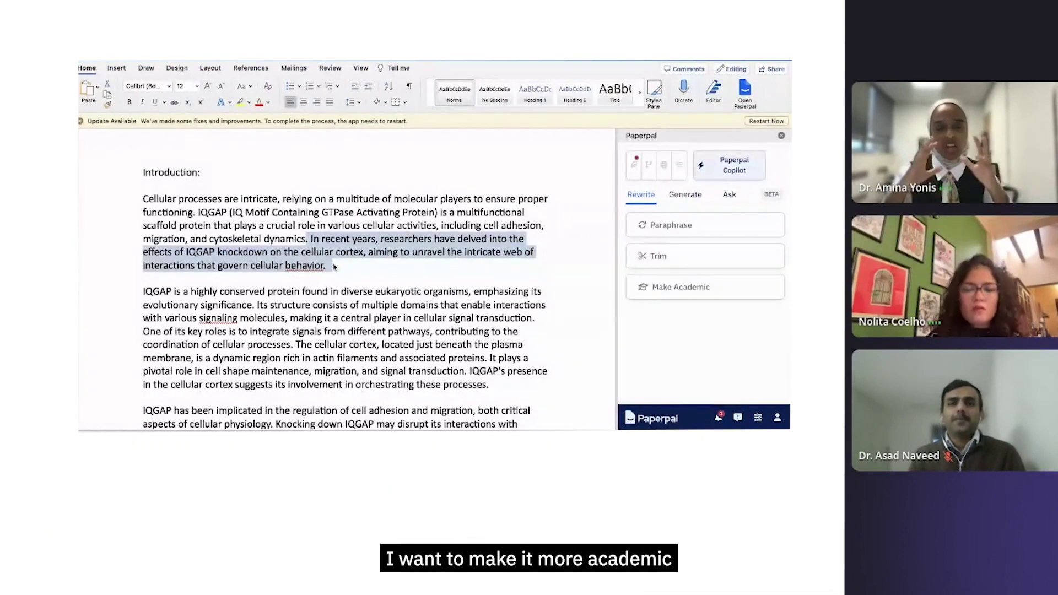
left_click(654, 225)
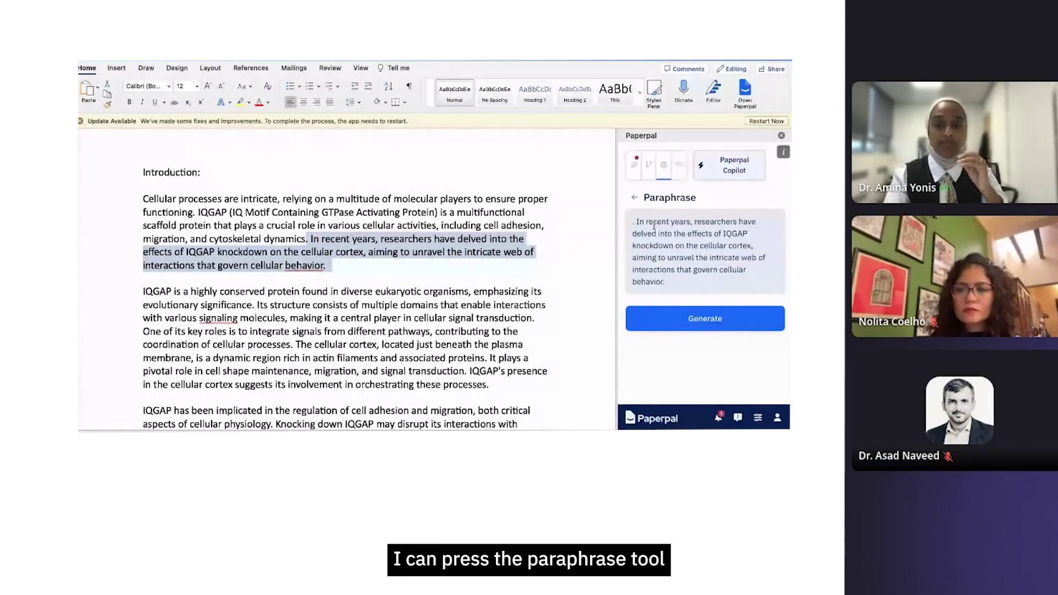
left_click(696, 320)
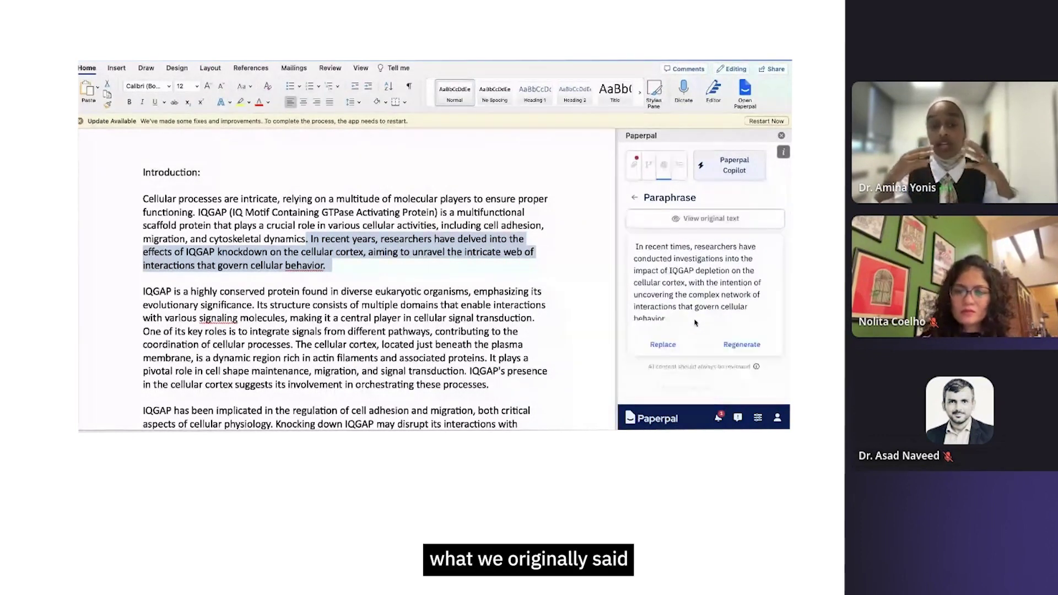
left_click(663, 344)
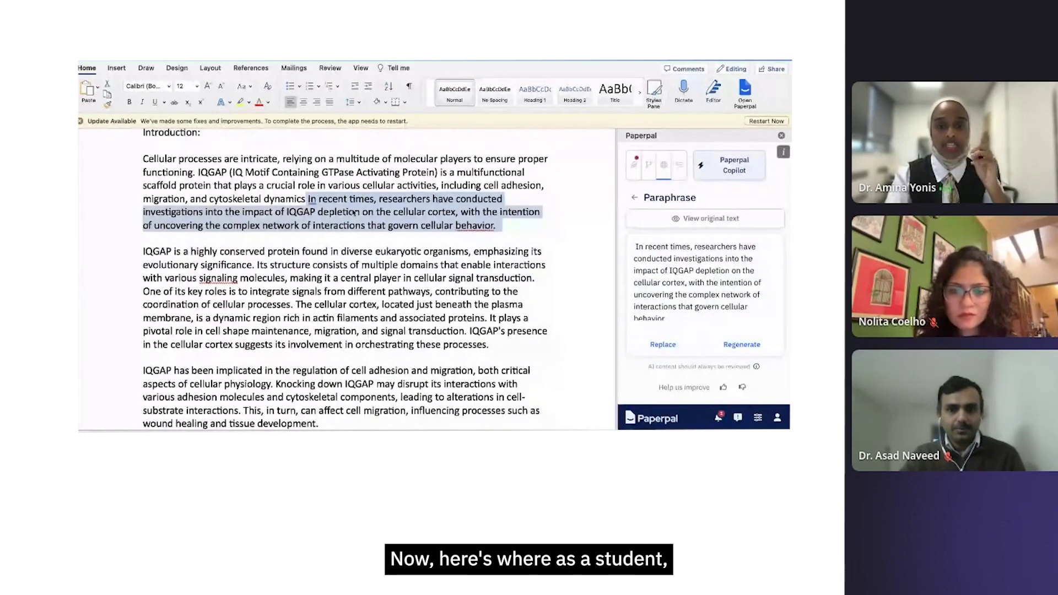
left_click(304, 197)
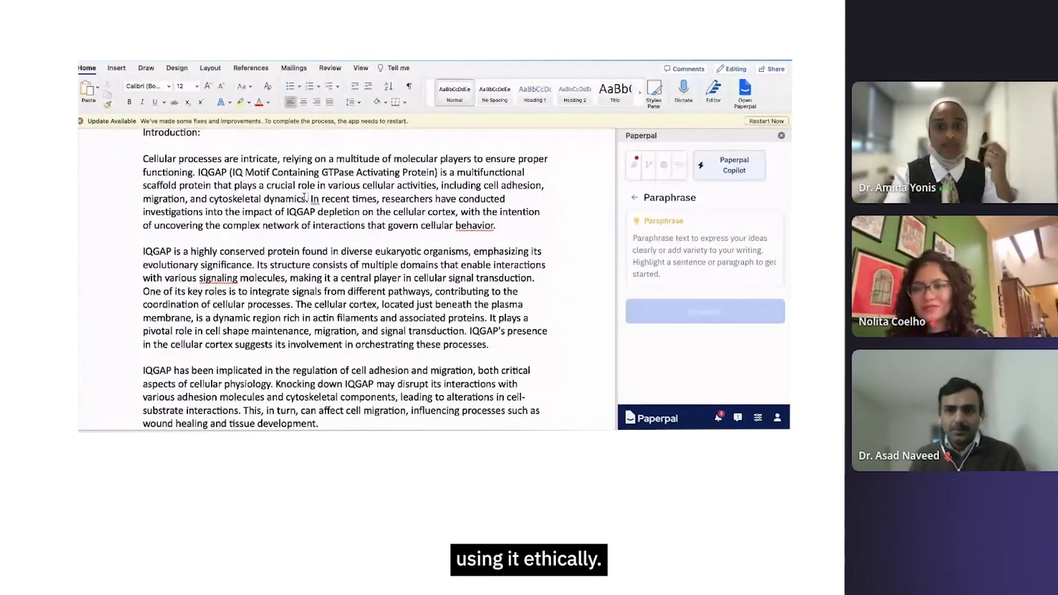
left_click_drag(310, 196, 497, 231)
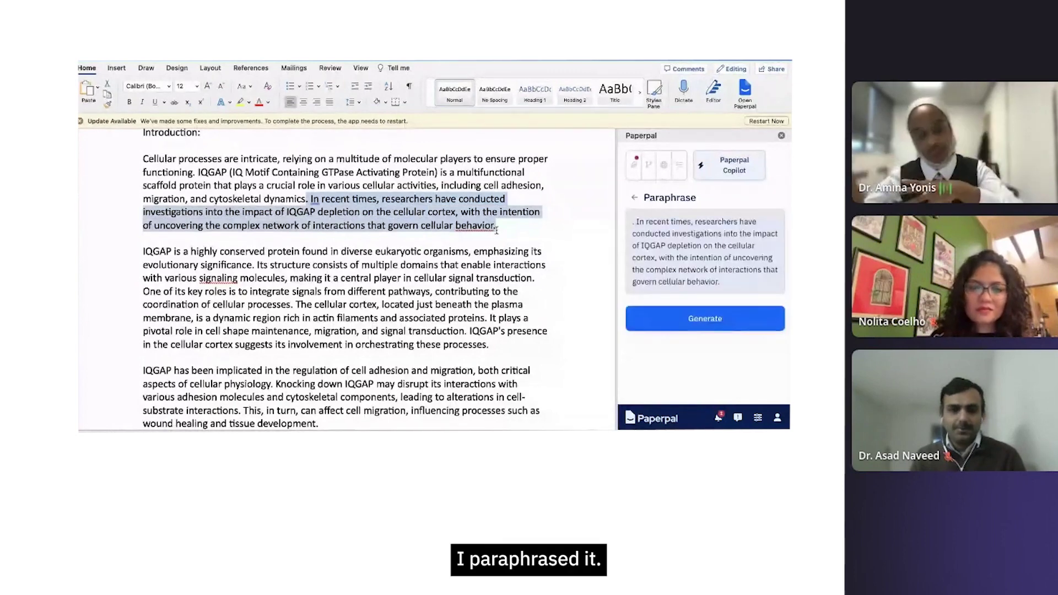
left_click(483, 224)
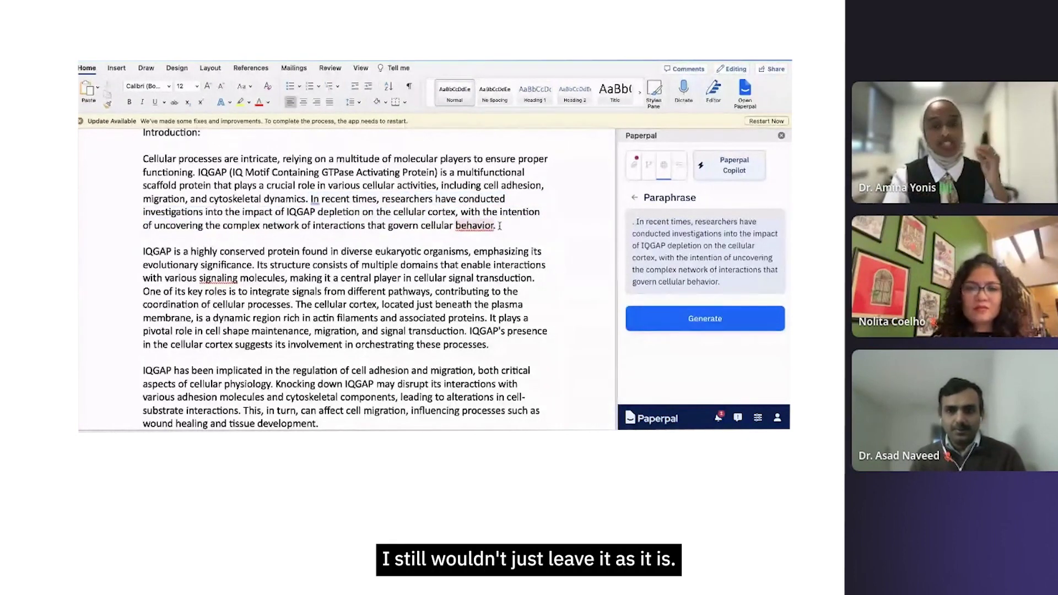
left_click_drag(500, 226, 312, 199)
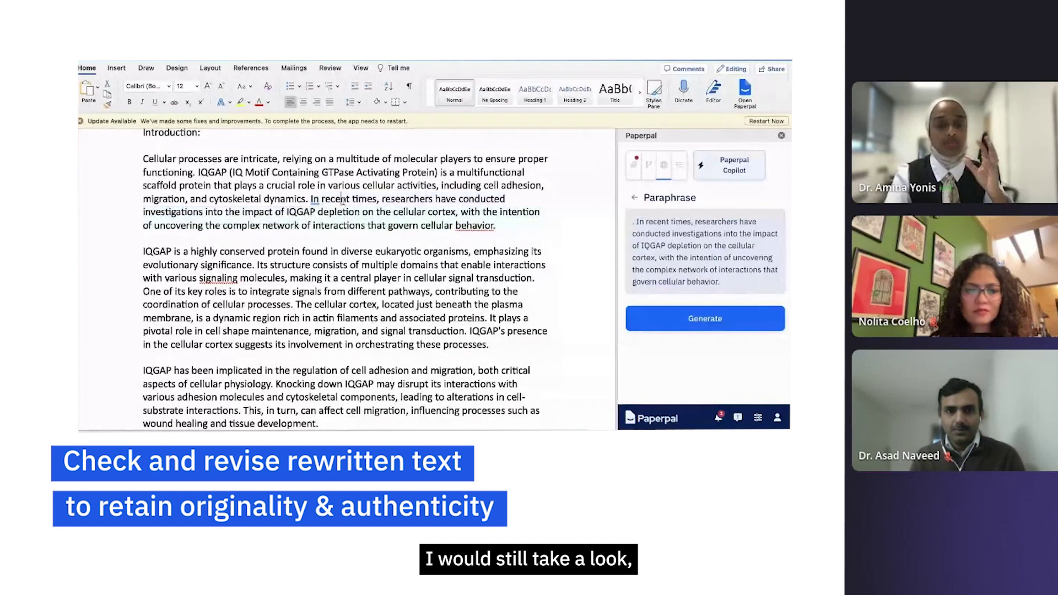
left_click(343, 201)
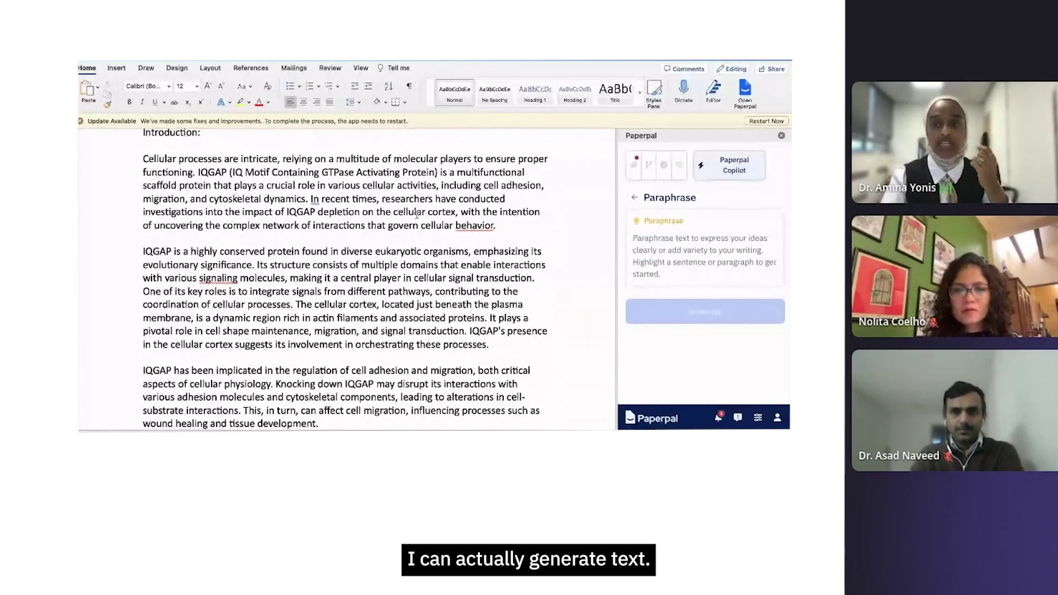
Bring up Paperpal Copilot's Title generator from the Generate options
left_click(716, 176)
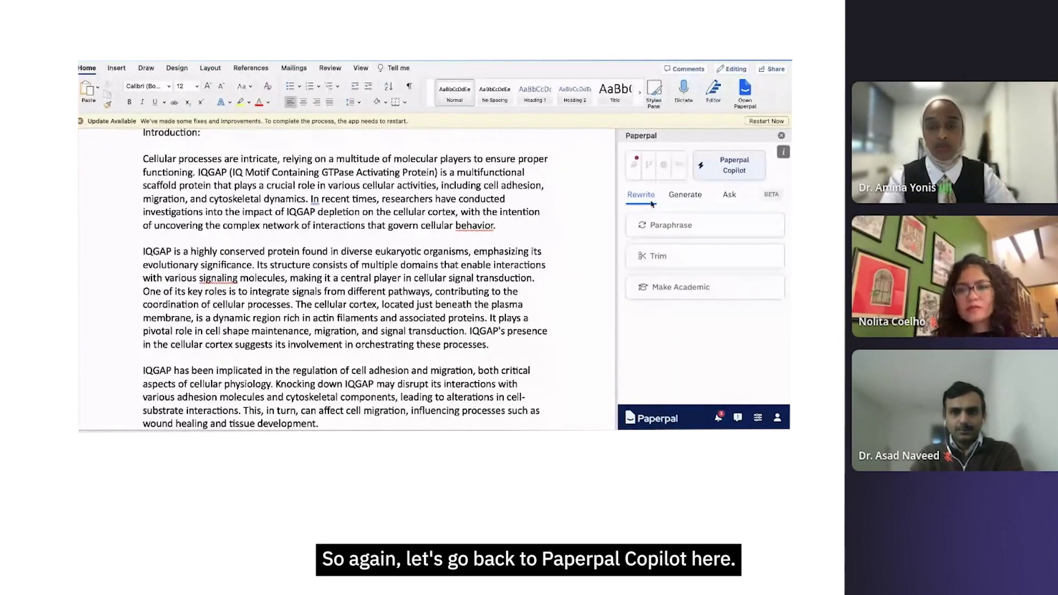
left_click(693, 202)
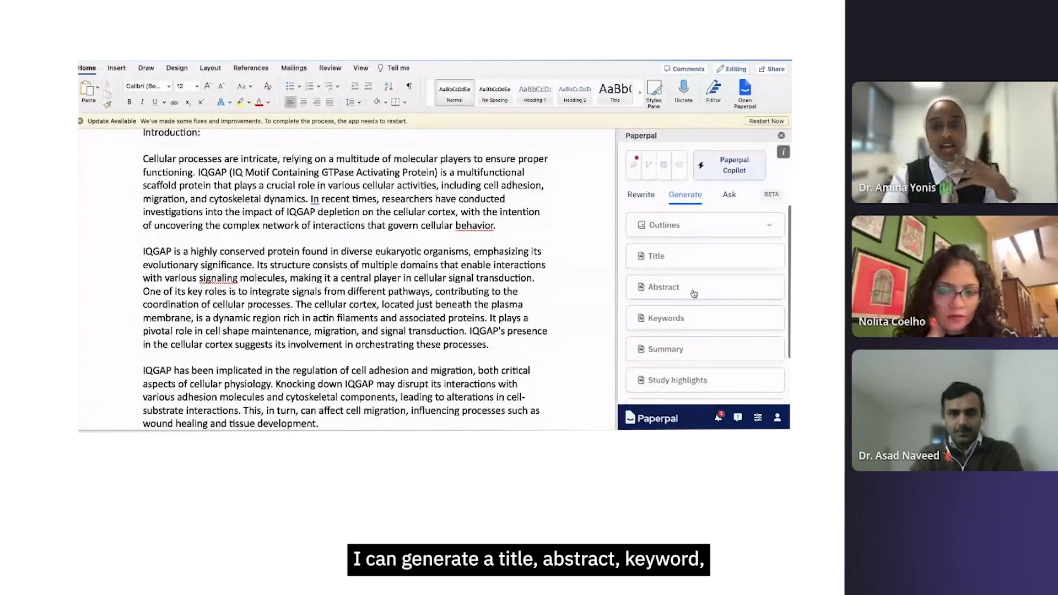
scroll(689, 325, "down", 2)
scroll(689, 327, "up", 2)
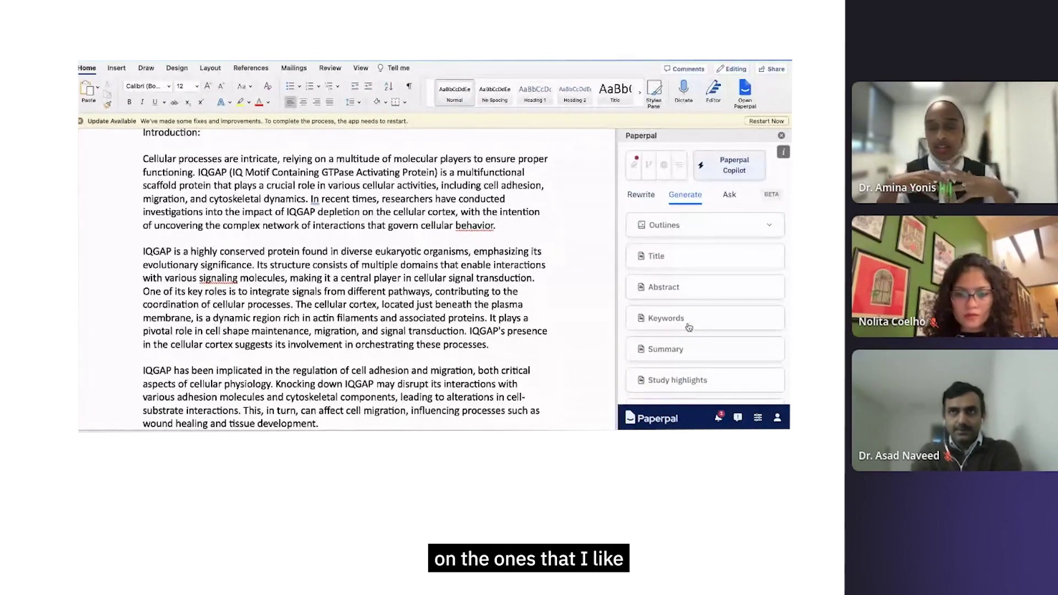
left_click(670, 264)
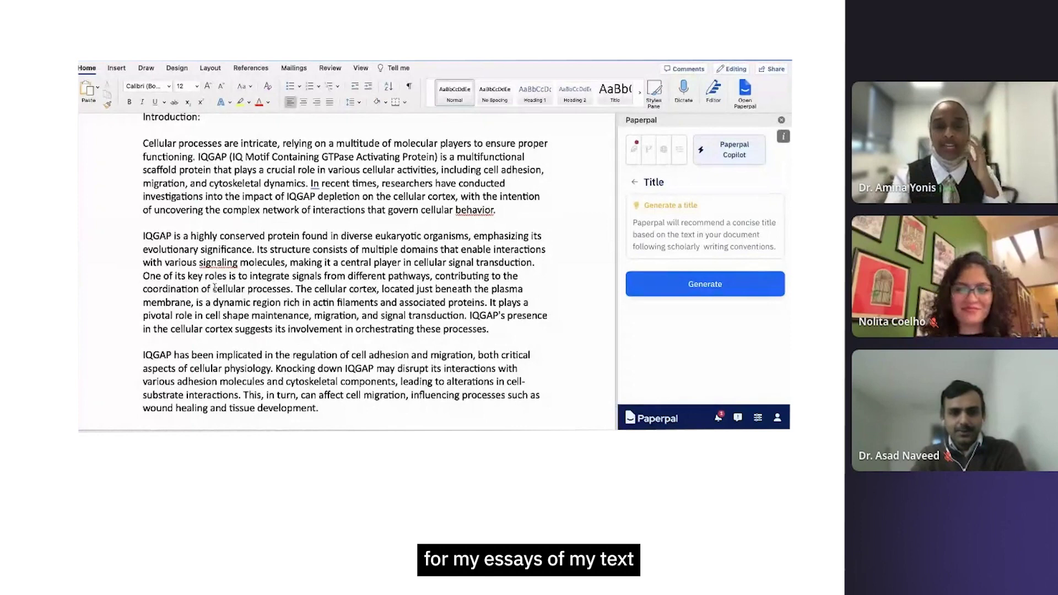
Generate a Paperpal title about IQGAP depletion's impact on the cellular cortex
scroll(215, 286, "up", 3)
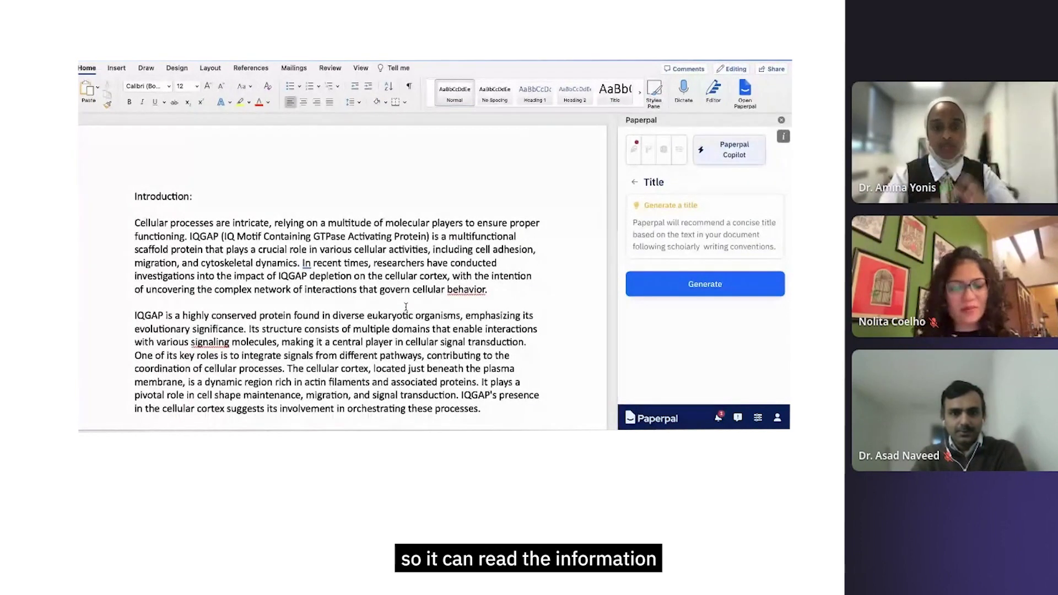
scroll(405, 307, "down", 3)
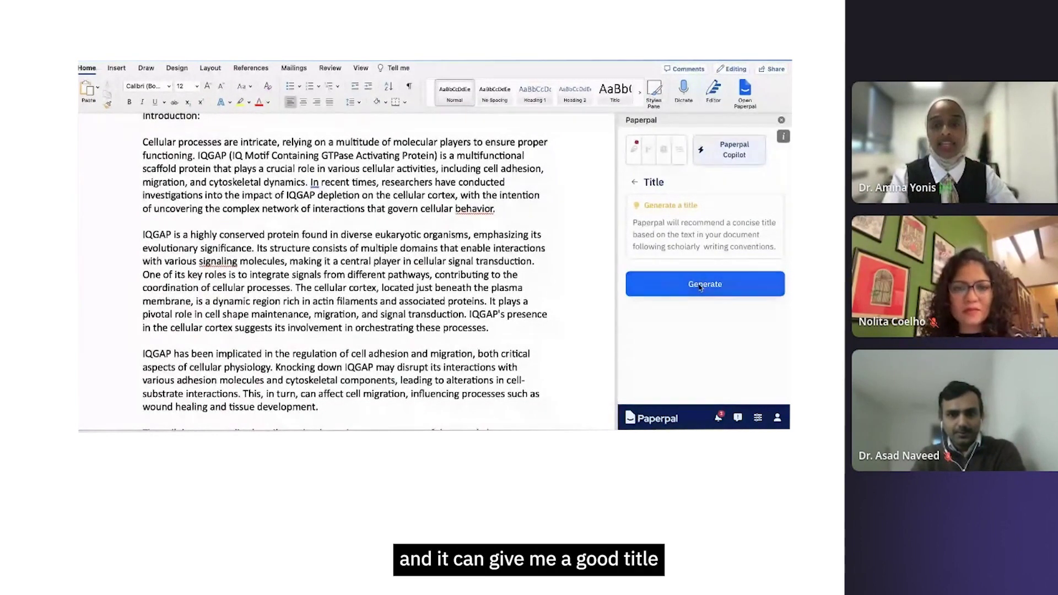
left_click(701, 286)
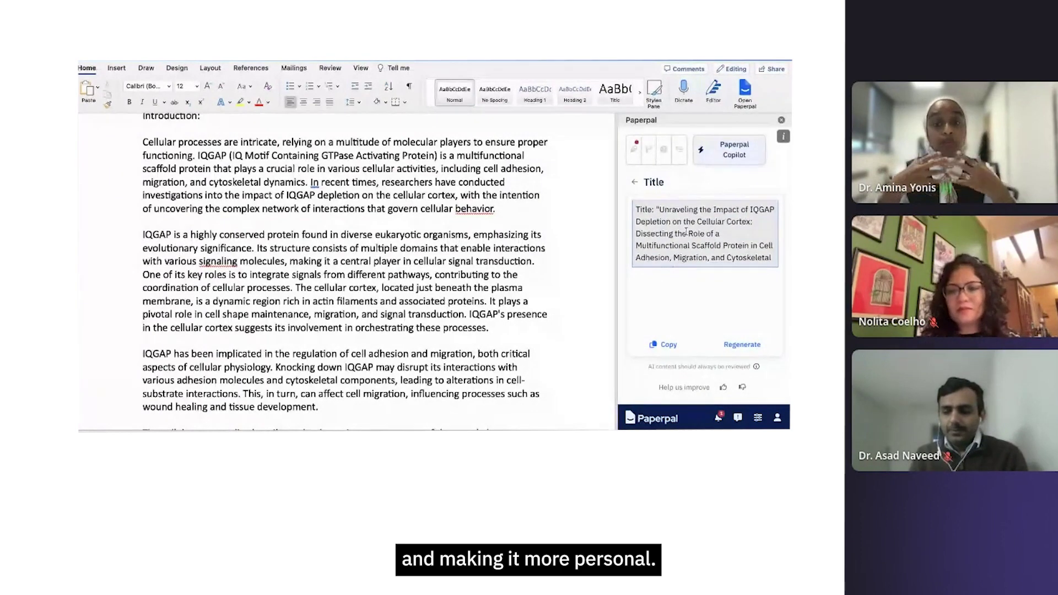
Paste the generated title above Introduction, removing the 'Title:' label and quotes, followed by a blank line
left_click(666, 344)
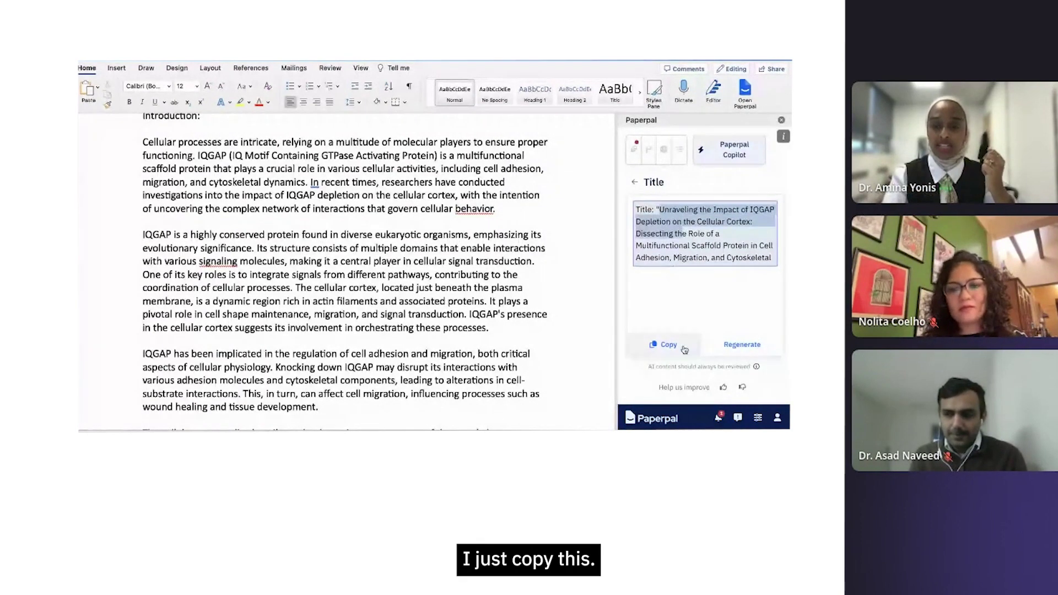
scroll(273, 176, "up", 3)
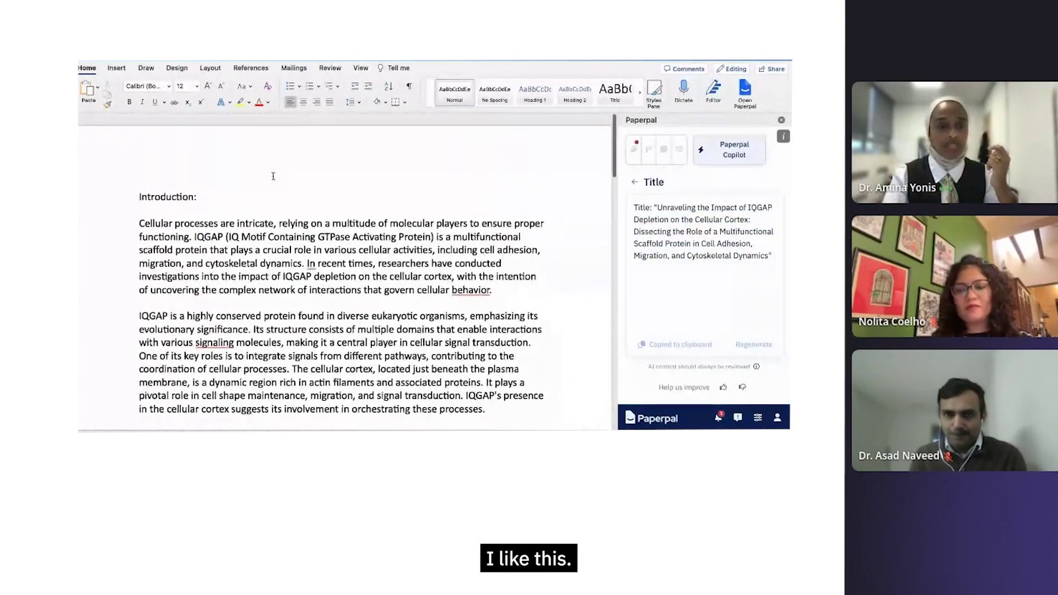
scroll(139, 203, "up", 1)
left_click(138, 196)
key("super+v")
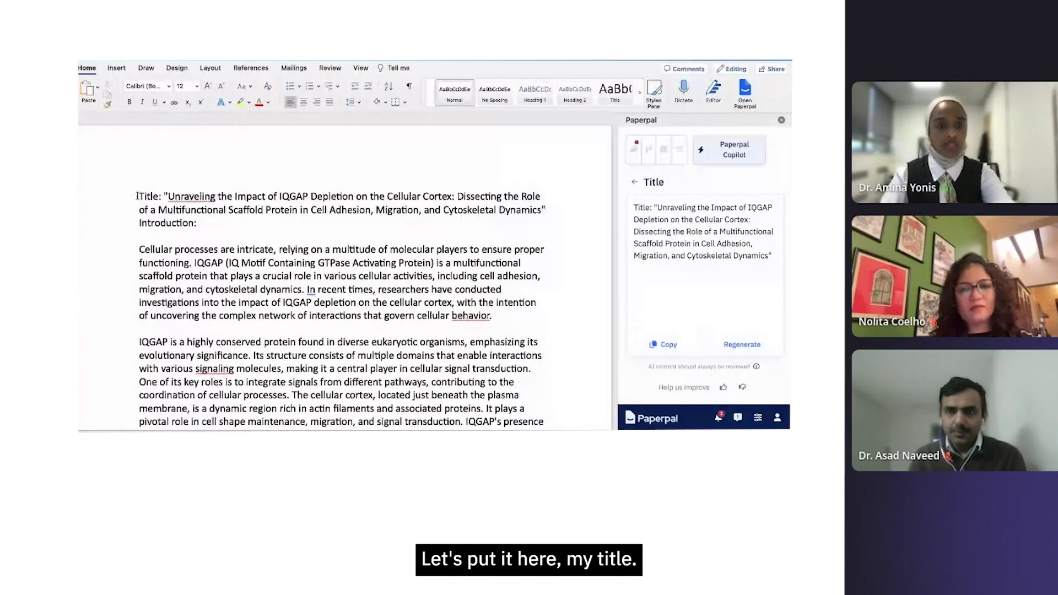
key("Delete")
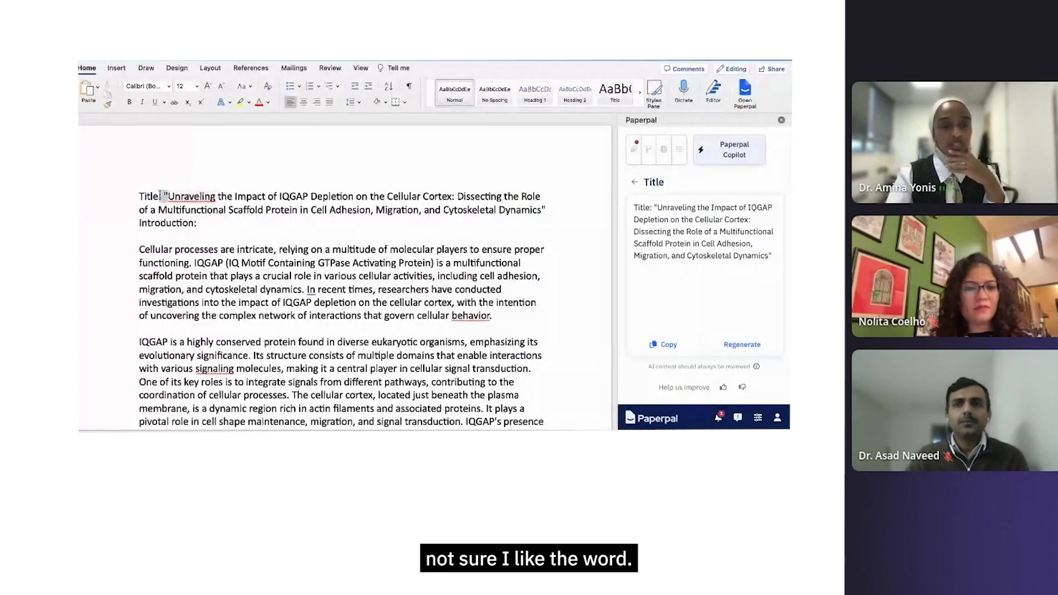
key("shift+Home")
key("BackSpace")
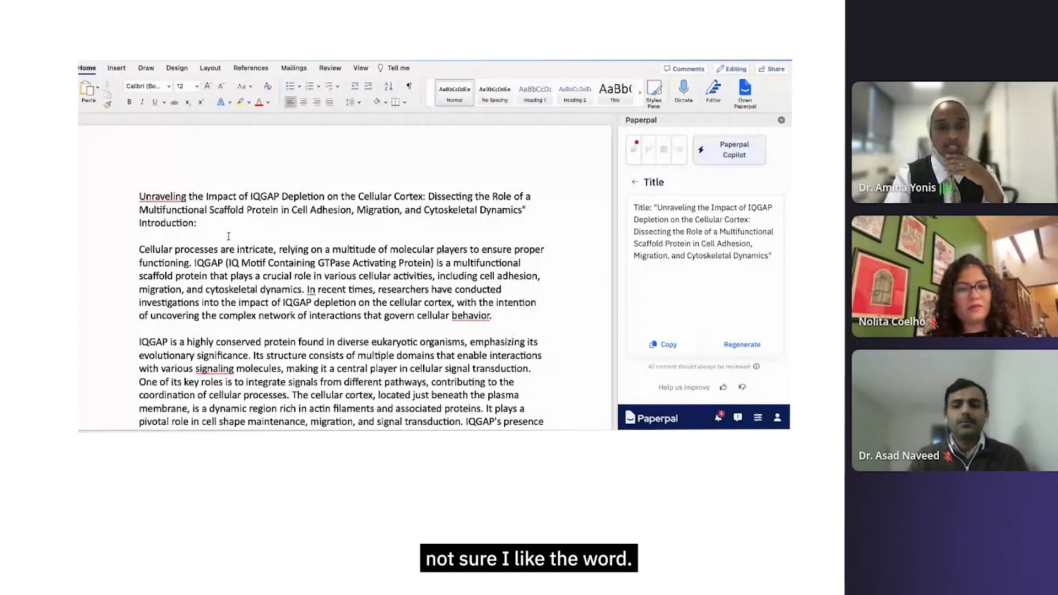
key("Return")
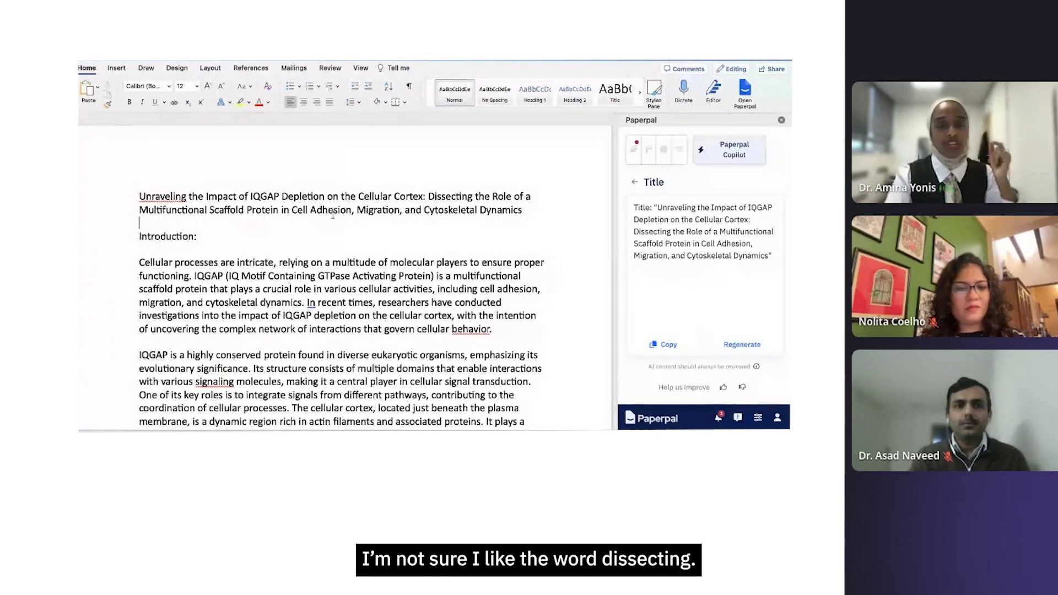
Select the title words 'Dissecting' and 'Multifunctional' to consider alternatives
double_click(457, 197)
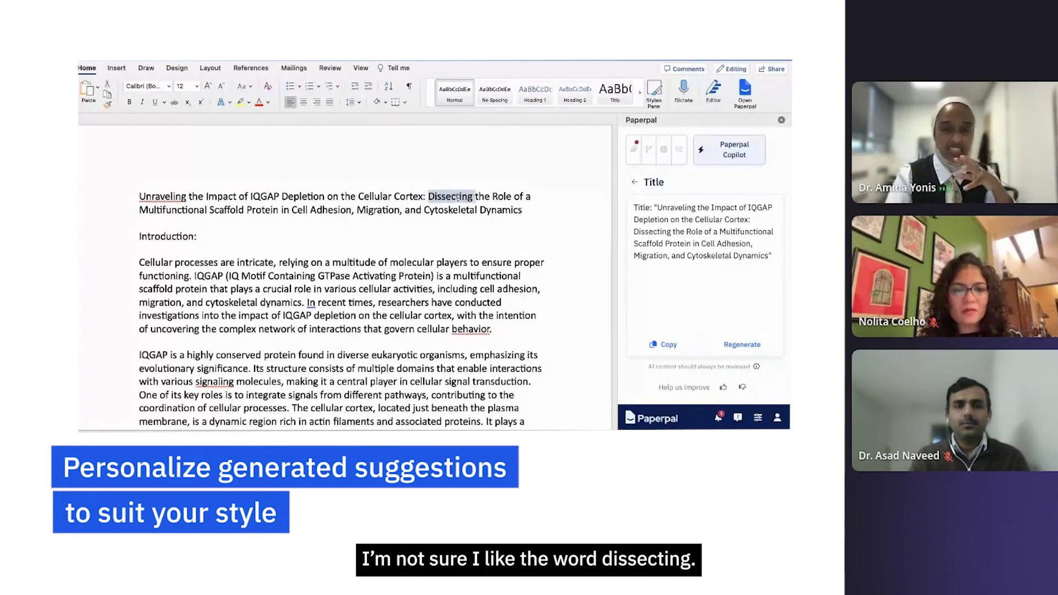
left_click(458, 219)
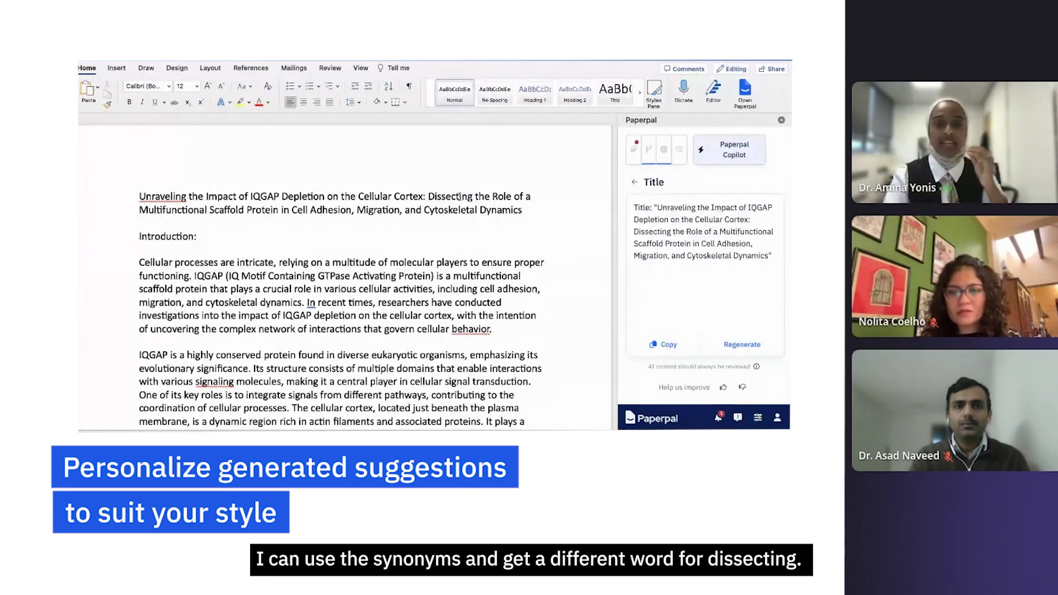
double_click(458, 196)
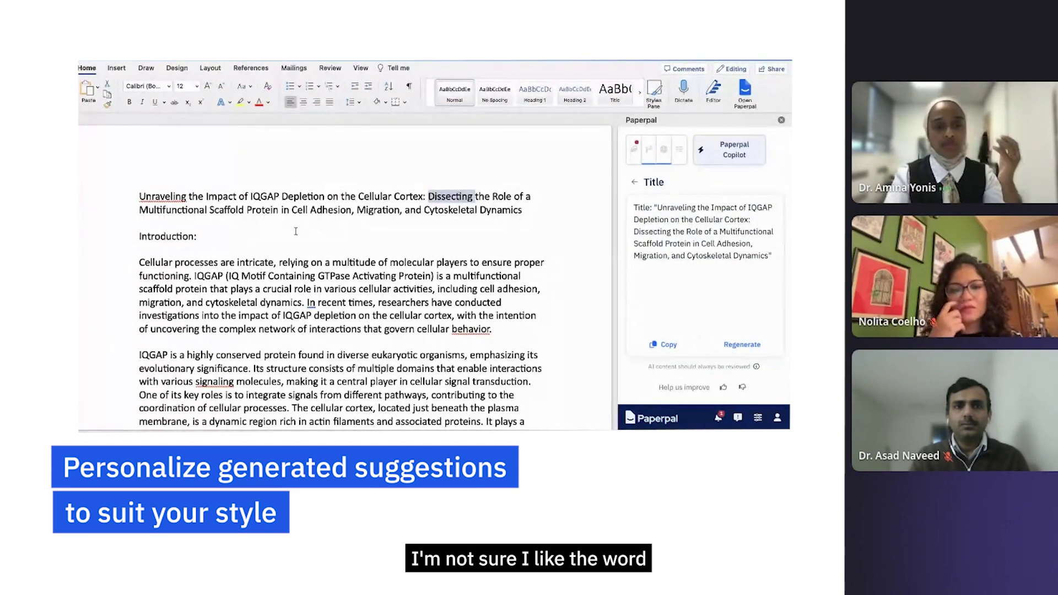
double_click(182, 211)
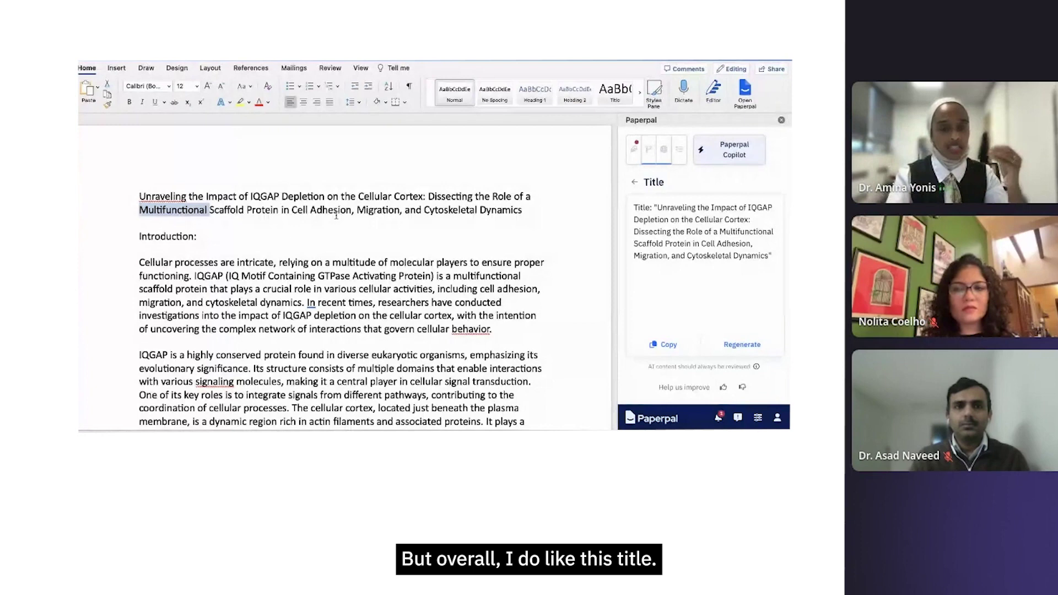
Regenerate the title to get 'The Impact of IQGAP Knockdown on Cellular Cortex Dynamics: A Comprehensive Investigation'
left_click(747, 348)
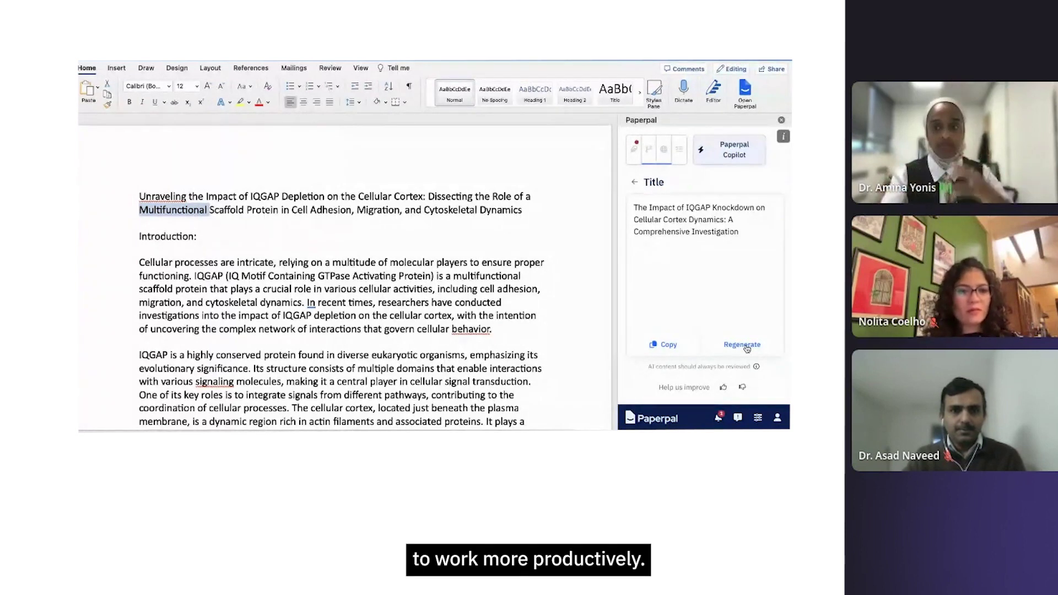
Generate an abstract of the IQGAP text with Paperpal's Abstract tool
left_click(635, 183)
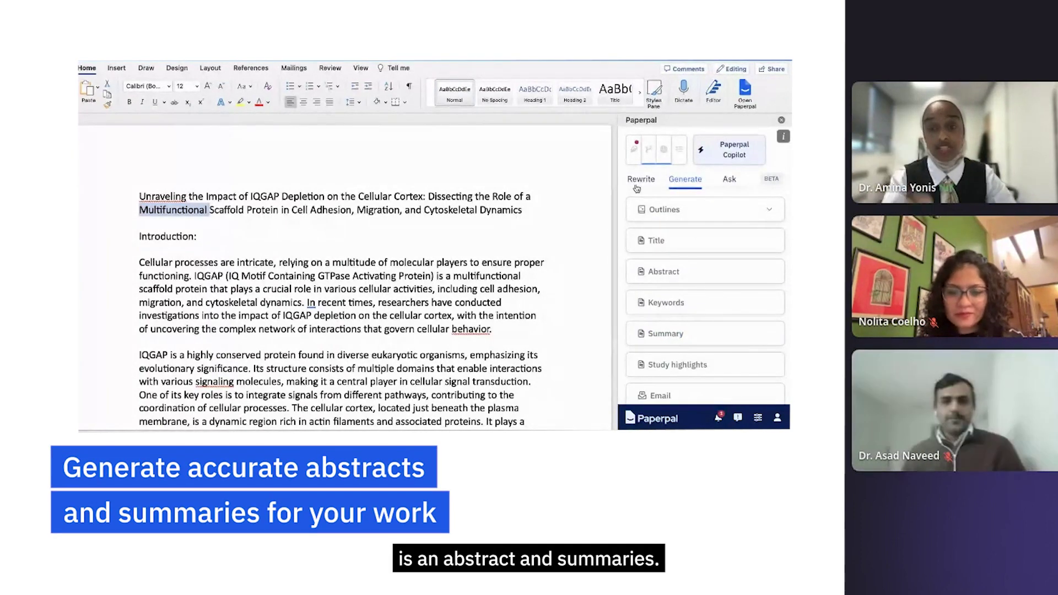
left_click(696, 275)
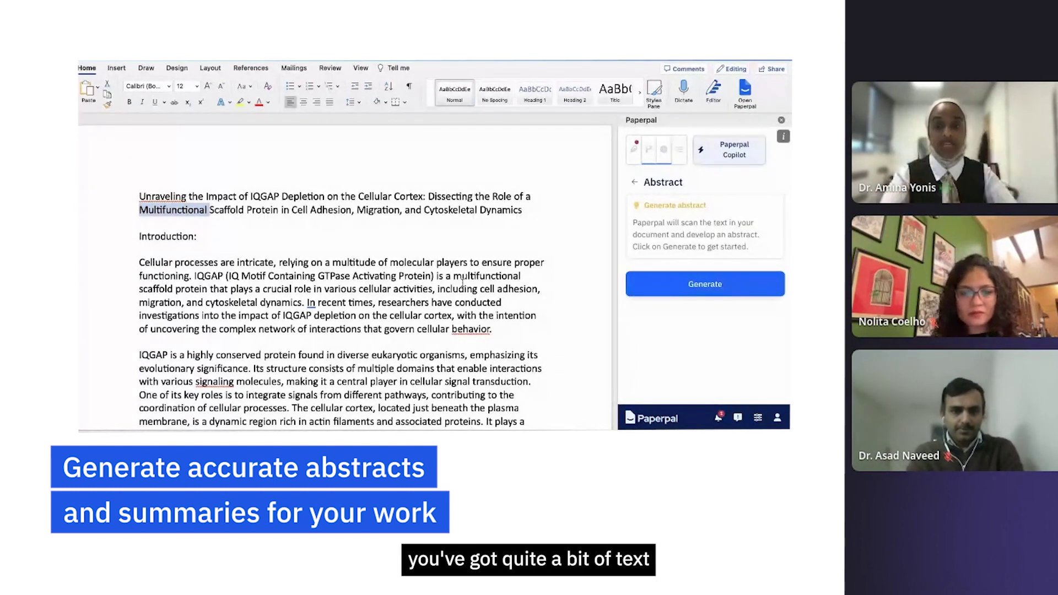
left_click(658, 290)
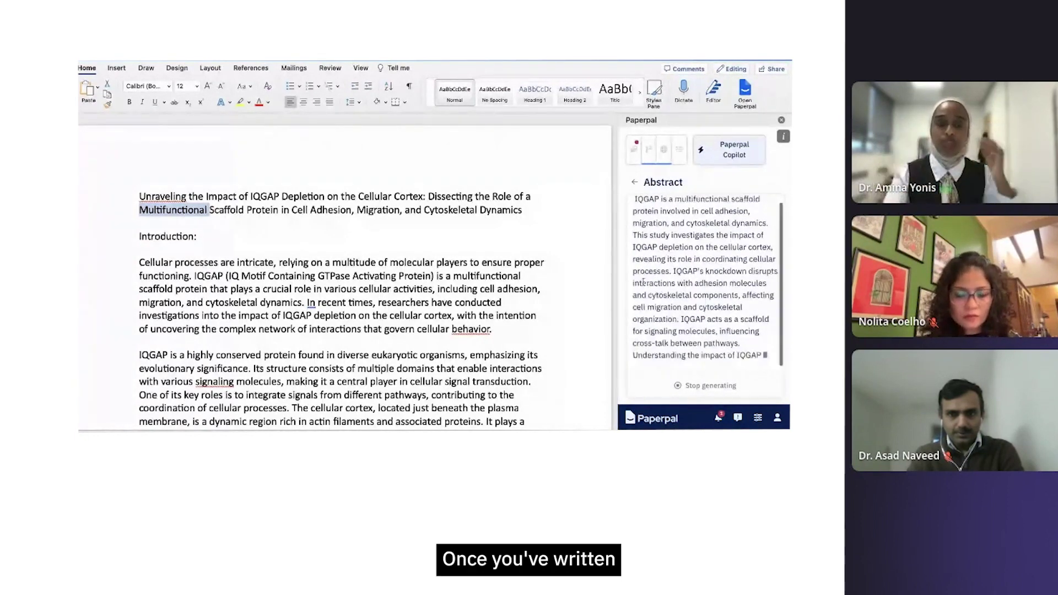
Scroll through the generated abstract describing IQGAP as a multifunctional scaffold protein
scroll(493, 247, "down", 5)
scroll(493, 247, "down", 15)
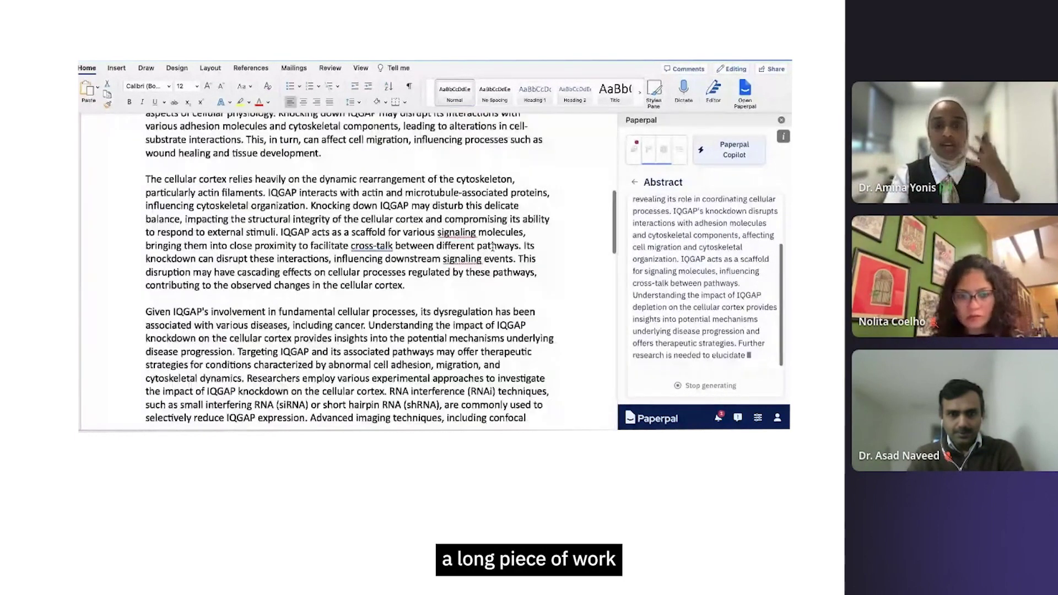
scroll(493, 247, "up", 5)
scroll(713, 260, "down", 2)
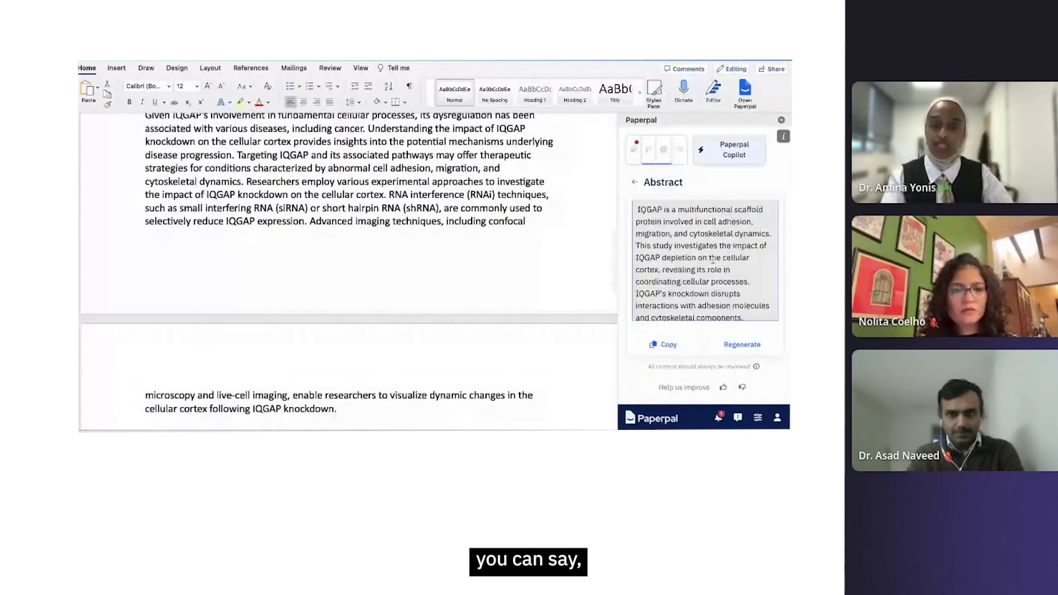
scroll(713, 260, "up", 2)
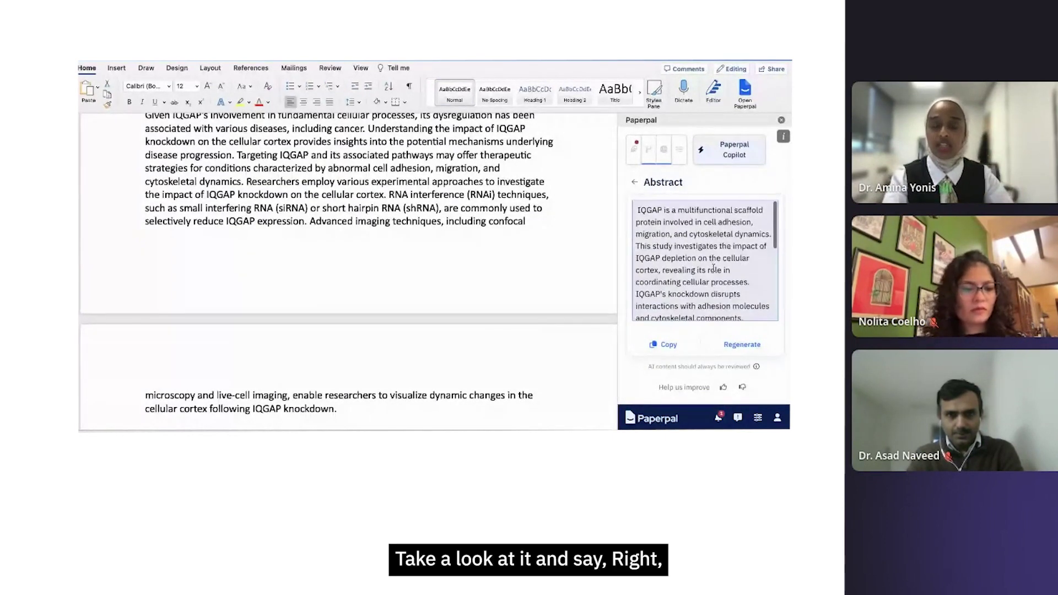
scroll(714, 270, "down", 4)
scroll(714, 280, "down", 1)
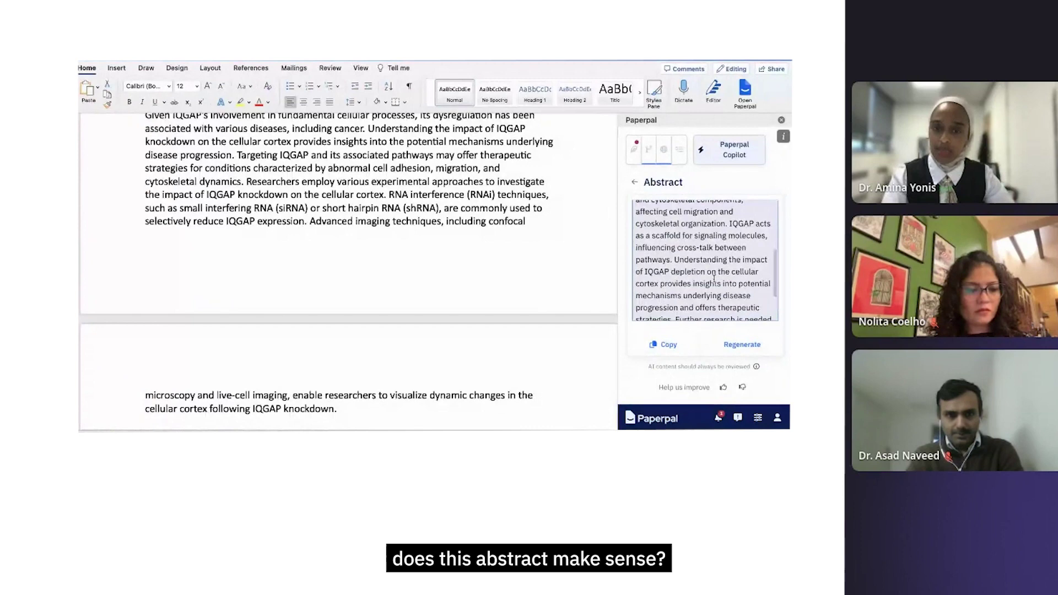
scroll(714, 280, "down", 3)
scroll(714, 279, "up", 5)
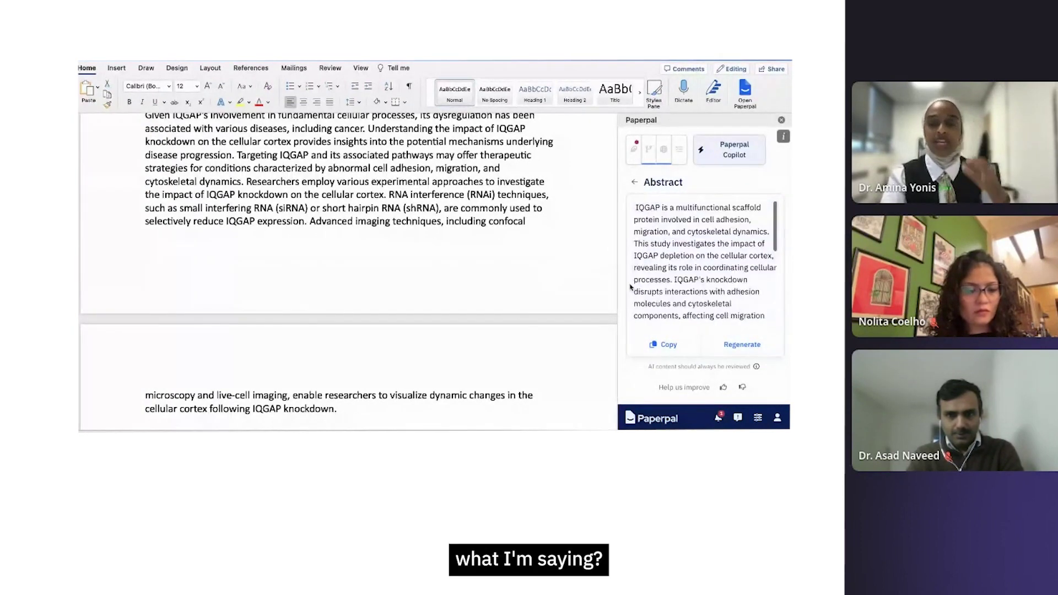
scroll(700, 282, "down", 2)
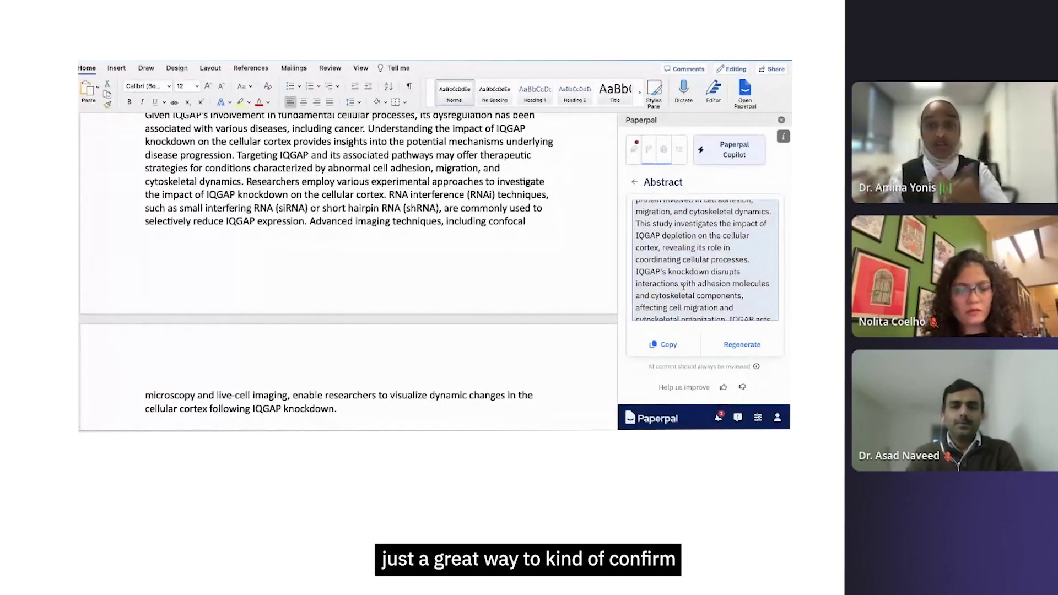
scroll(681, 280, "down", 5)
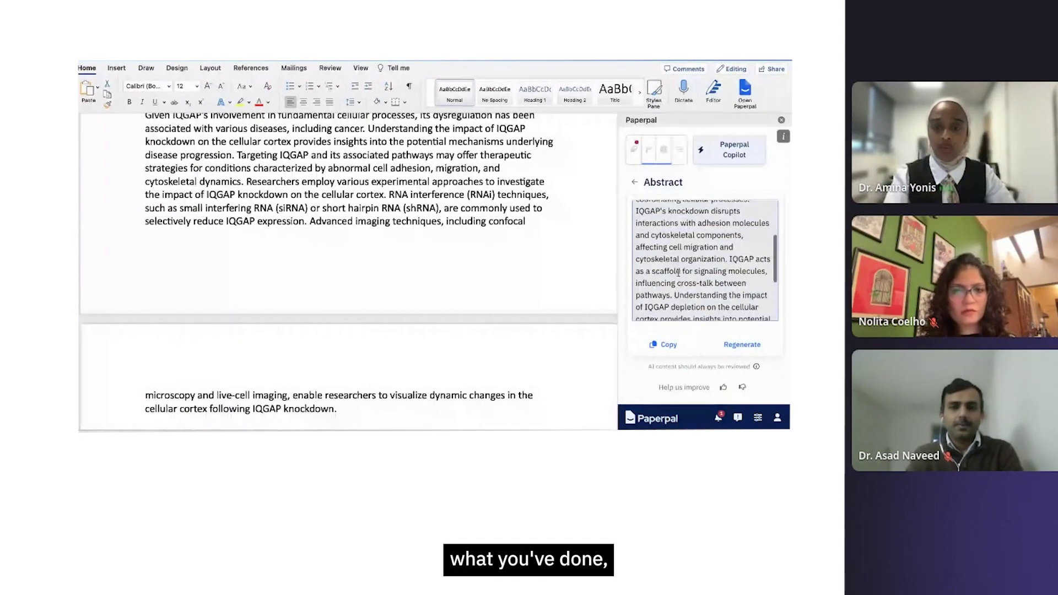
scroll(678, 273, "down", 6)
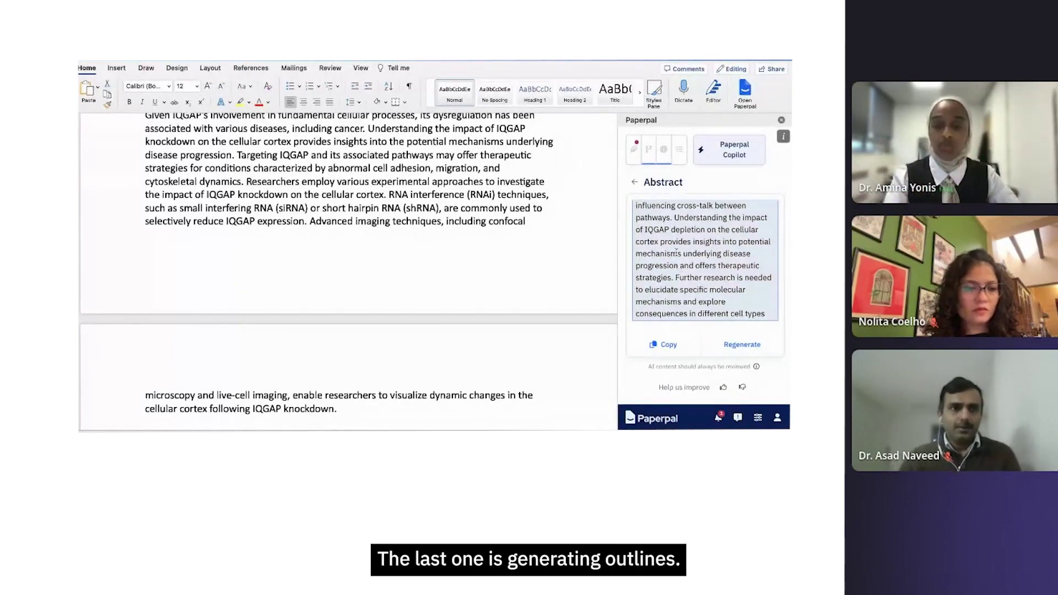
Start a Paperpal essay outline from the generation options
left_click(635, 184)
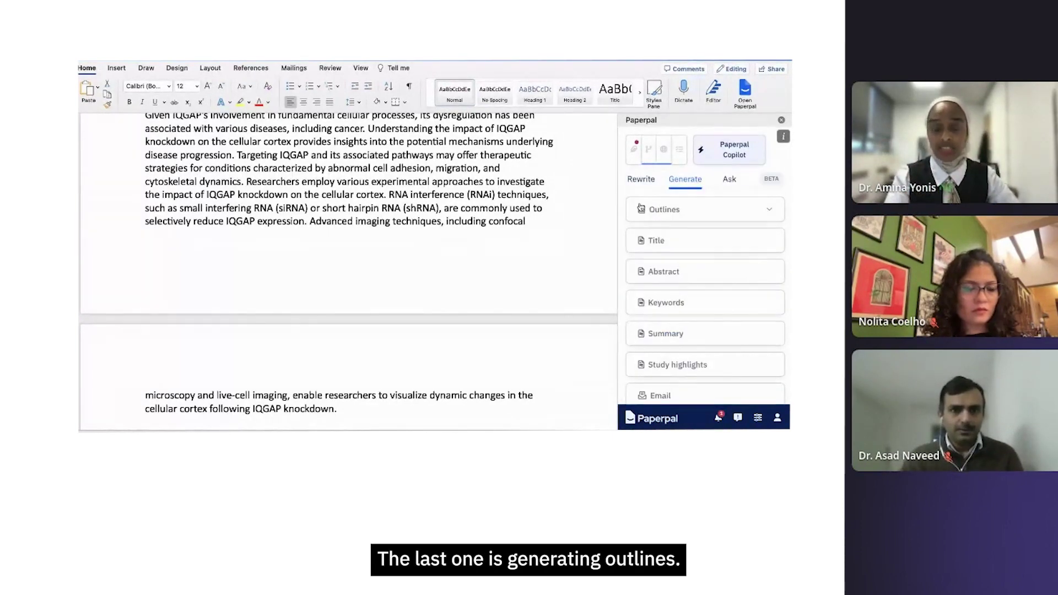
scroll(558, 243, "up", 10)
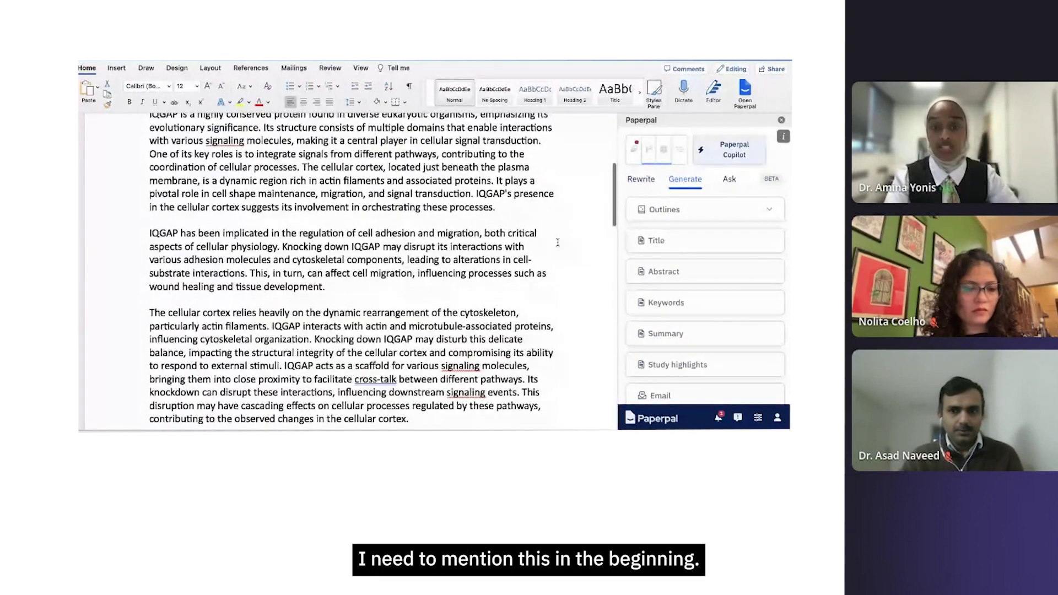
scroll(558, 243, "up", 5)
left_click(658, 211)
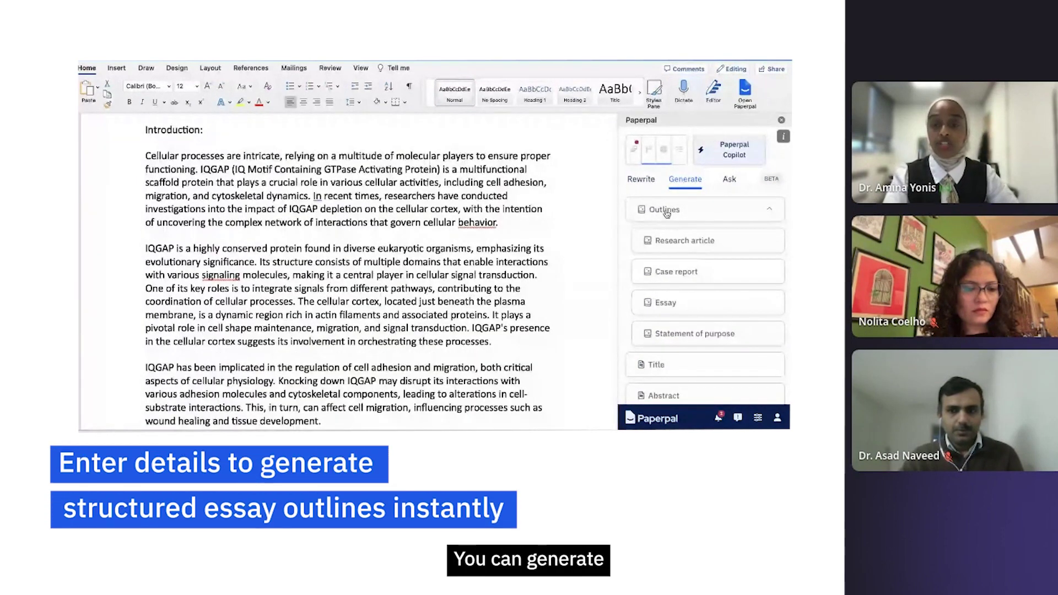
left_click(680, 303)
Replace the pasted title in the topic box with the outline request about IQGAP1 nucleation and the cell cortex
left_click(688, 283)
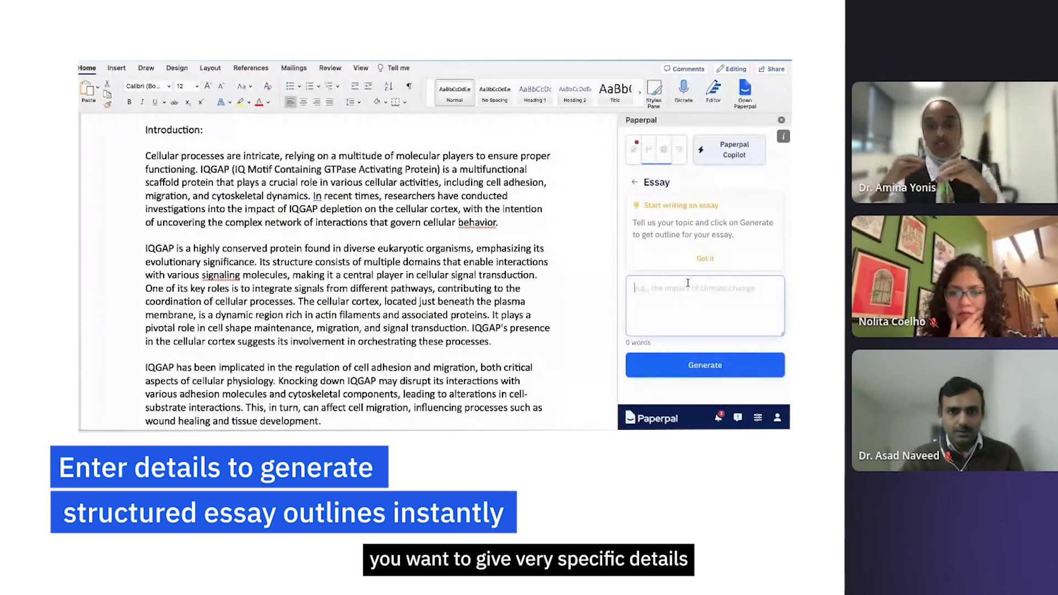
type("Title: \"Unraveling the Impact of IQGAP Depletion on the Cellular Cortex: Dissecting the Role of a Multifunctional Scaffold Protein in Cell Adhesion, Migration, and Cytoskeletal Dynamics\"")
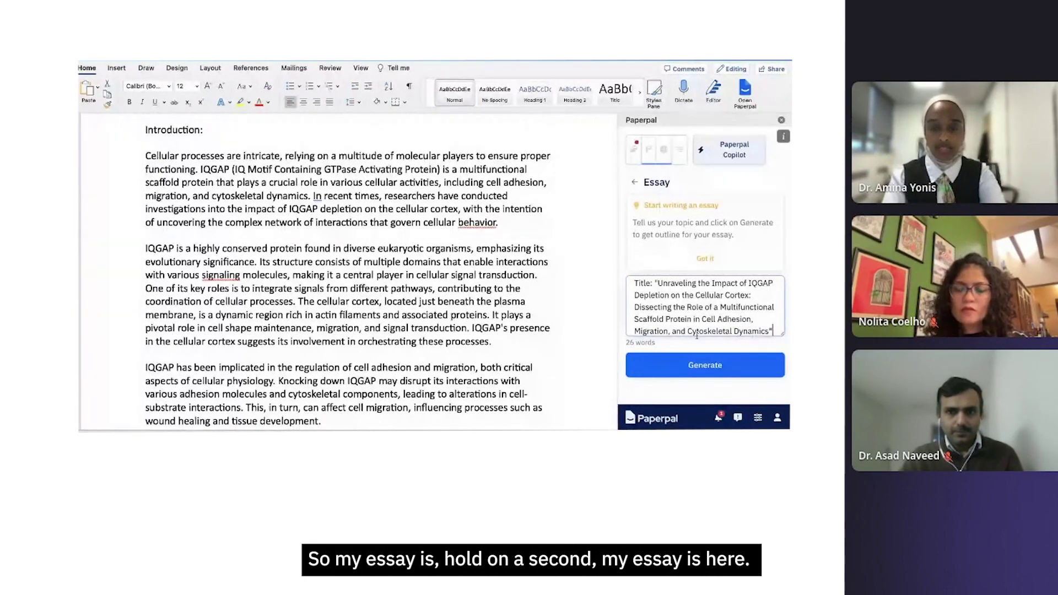
key("ctrl+a")
key("BackSpace")
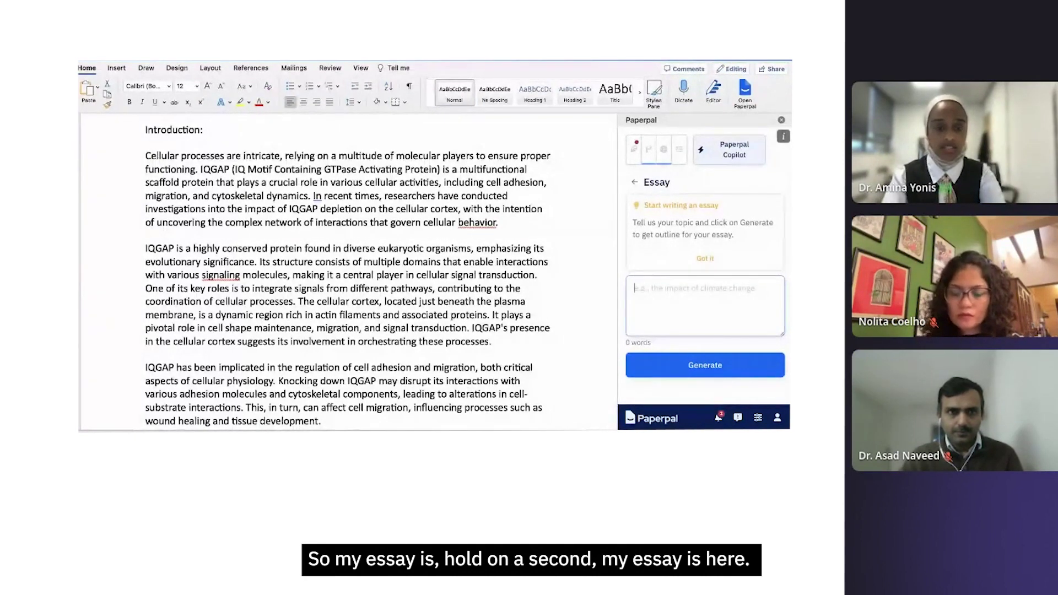
left_click(665, 282)
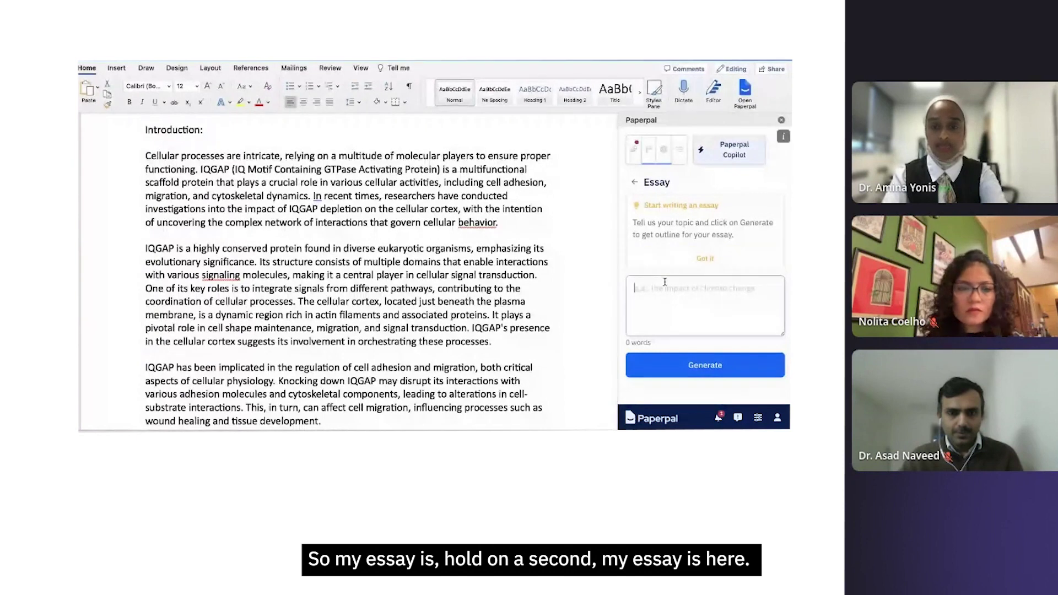
type("Give me an outline for an essay about IQGAP1 nucleation and the cell cortex")
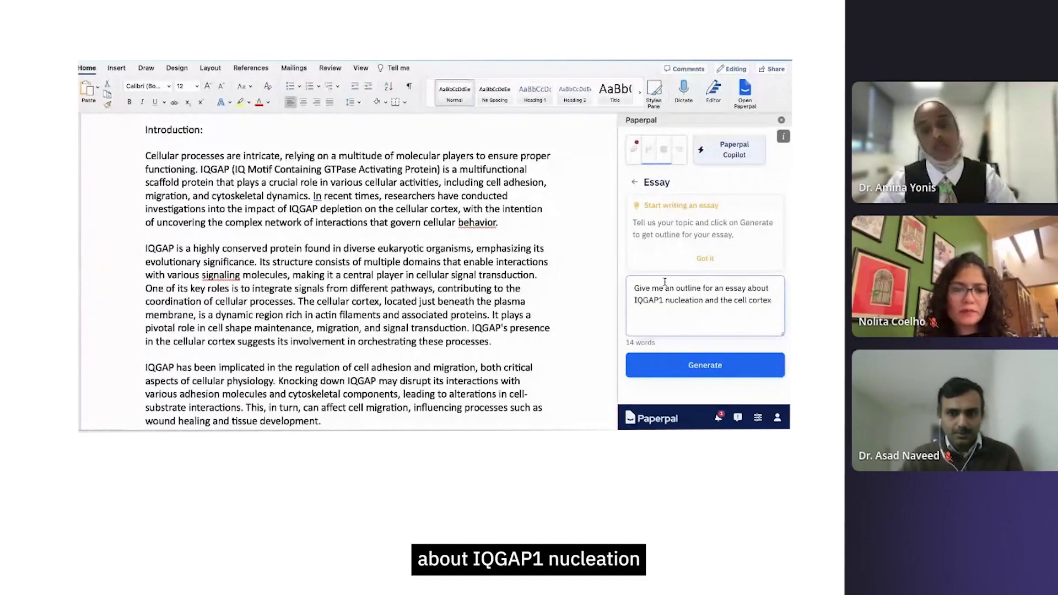
Generate the essay outline from Introduction to References, review it, and copy it
left_click(686, 374)
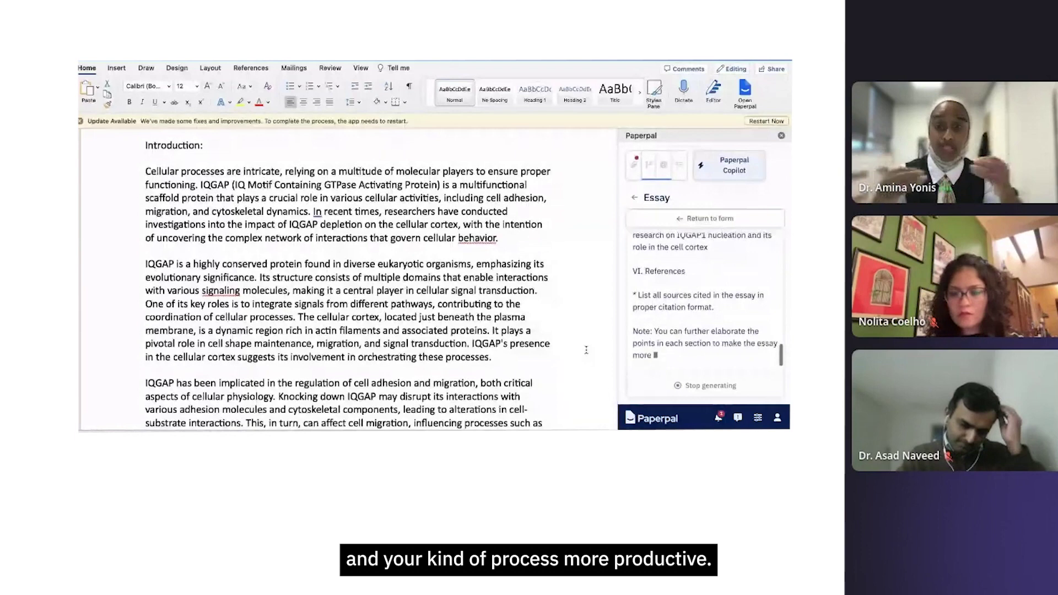
scroll(711, 315, "up", 10)
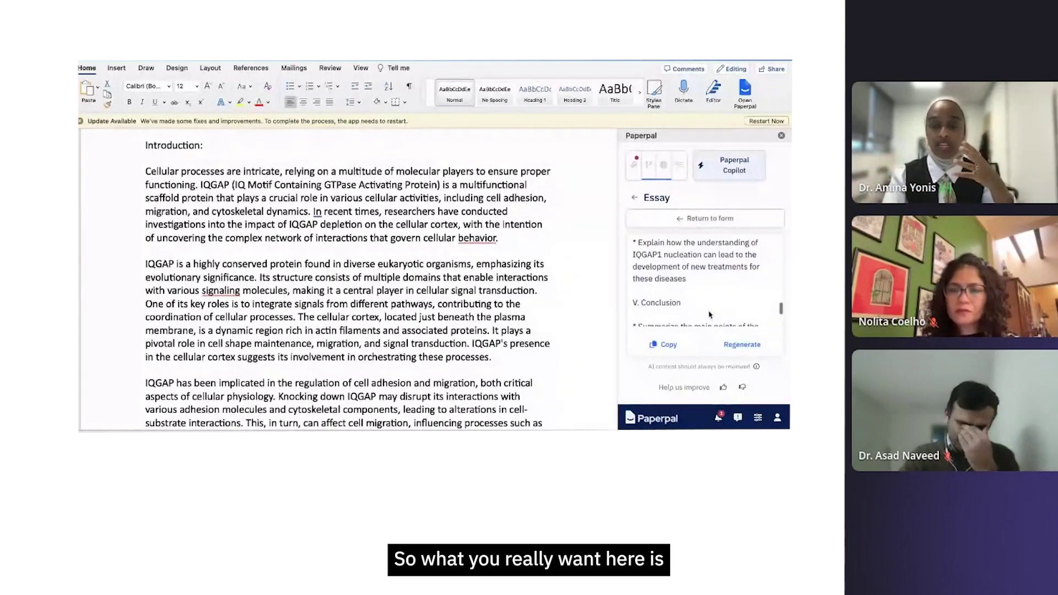
scroll(710, 315, "up", 8)
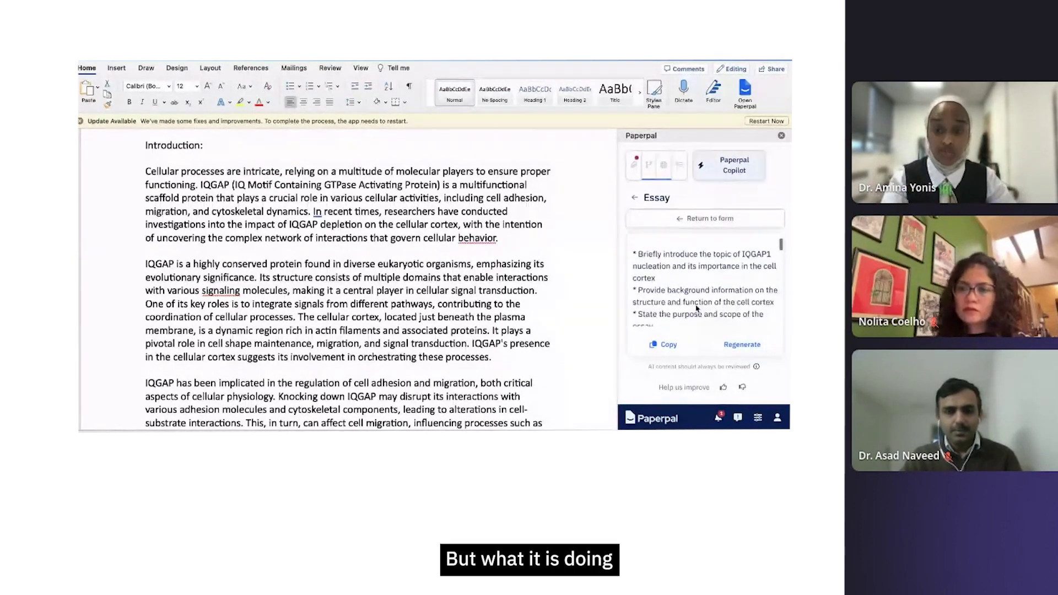
scroll(700, 309, "down", 1)
scroll(697, 306, "down", 2)
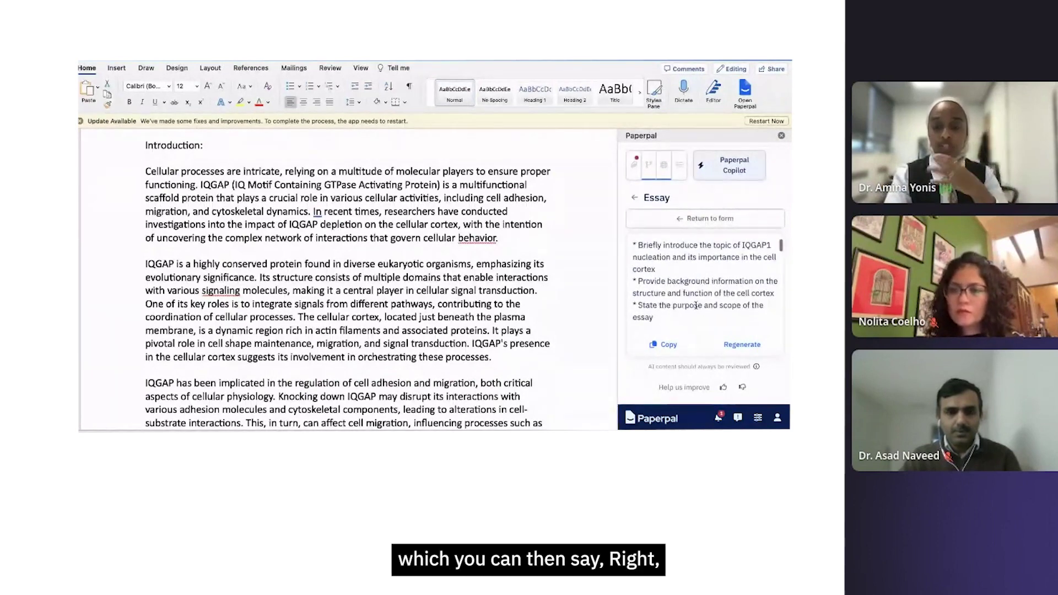
left_click(664, 345)
Paste the outline, I. Introduction through VI. Reference, after the last paragraph and review it
scroll(536, 326, "down", 10)
scroll(536, 326, "down", 5)
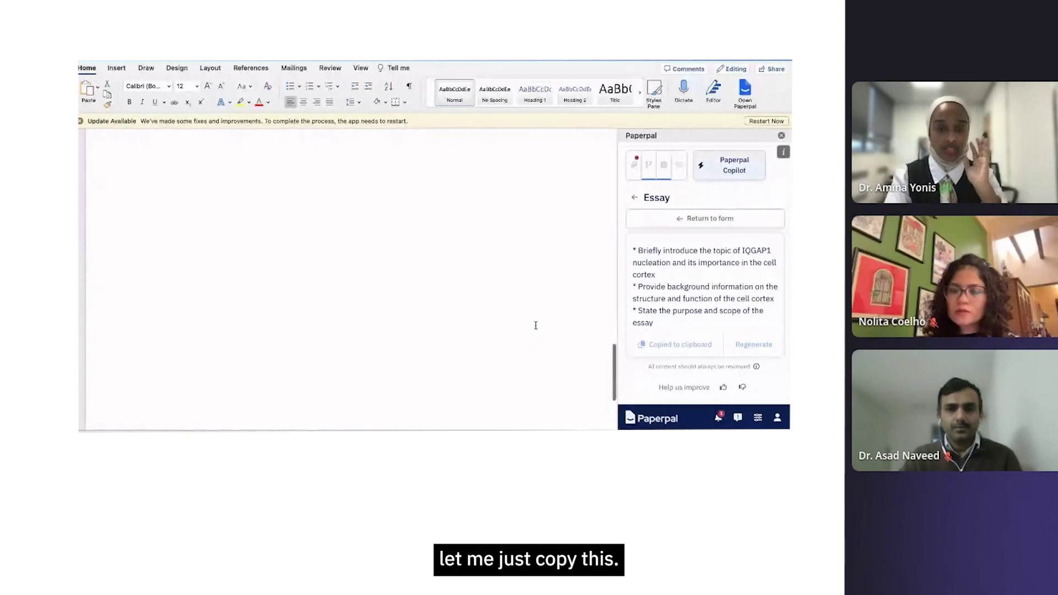
left_click(416, 253)
key("ctrl+v")
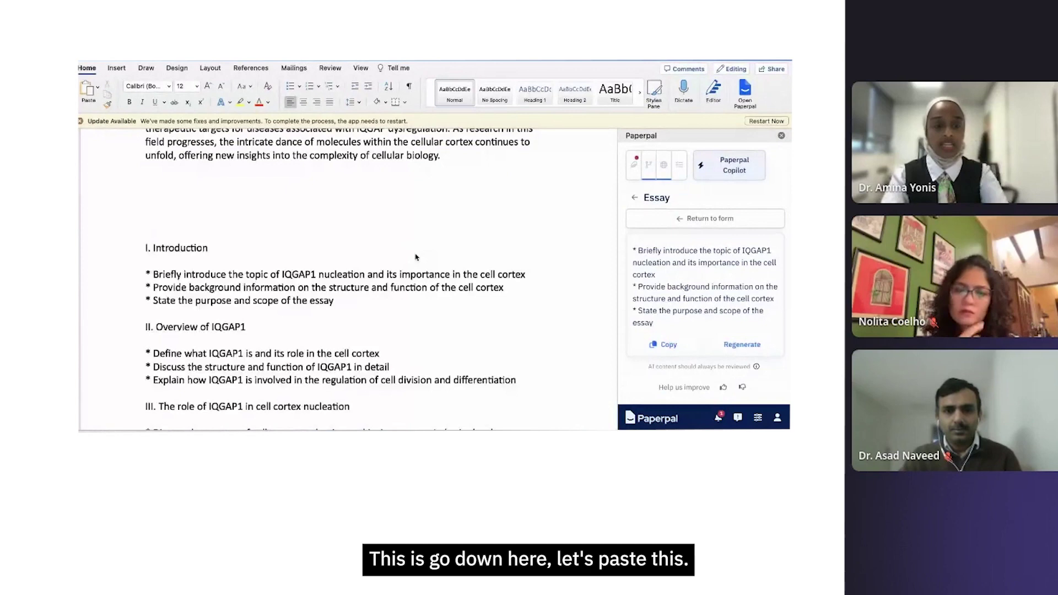
scroll(361, 269, "up", 5)
scroll(361, 268, "up", 4)
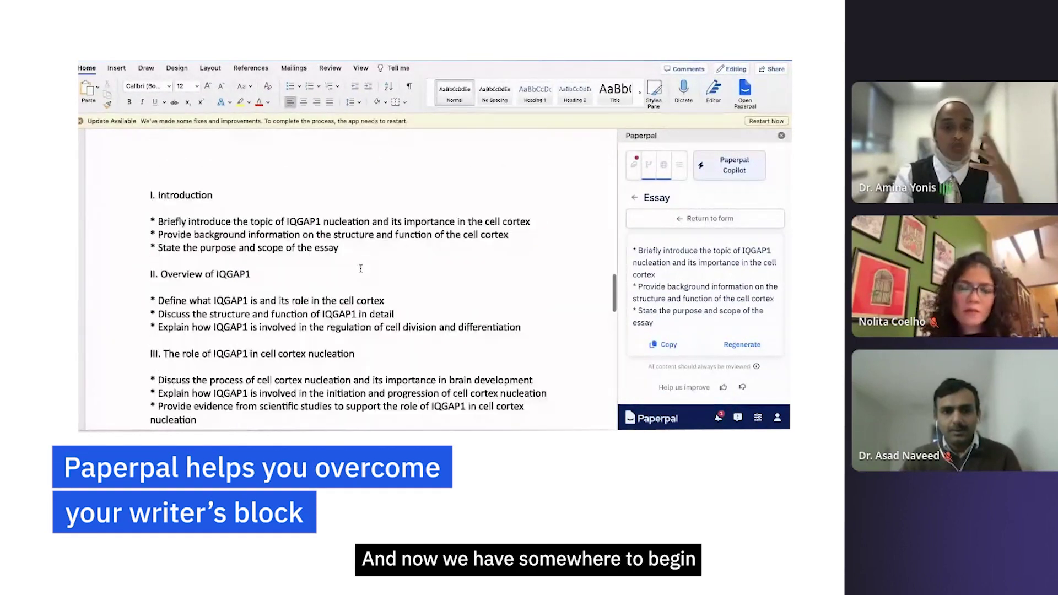
scroll(361, 268, "down", 1)
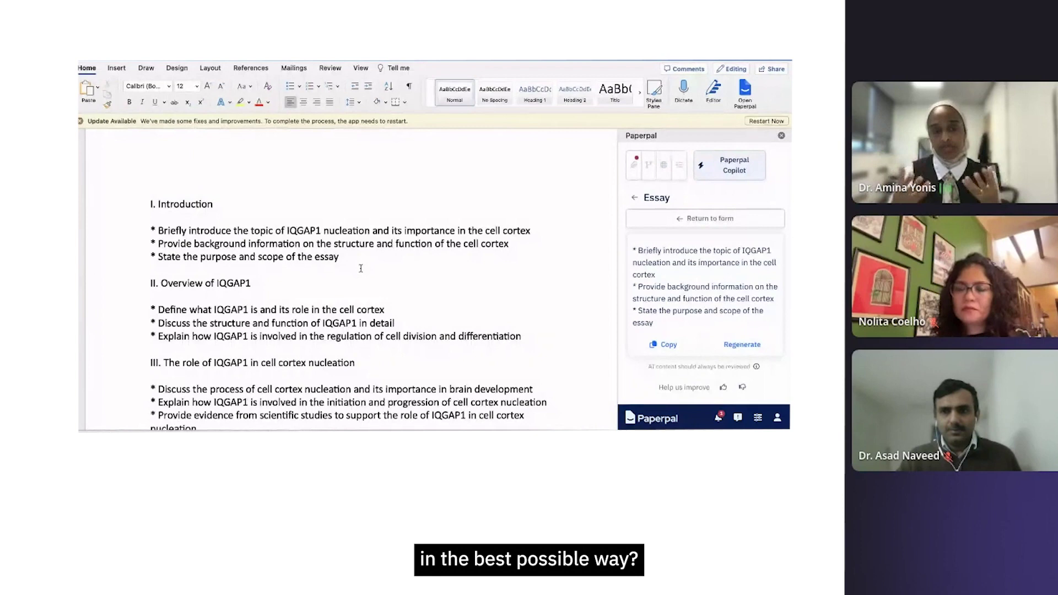
scroll(362, 269, "down", 3)
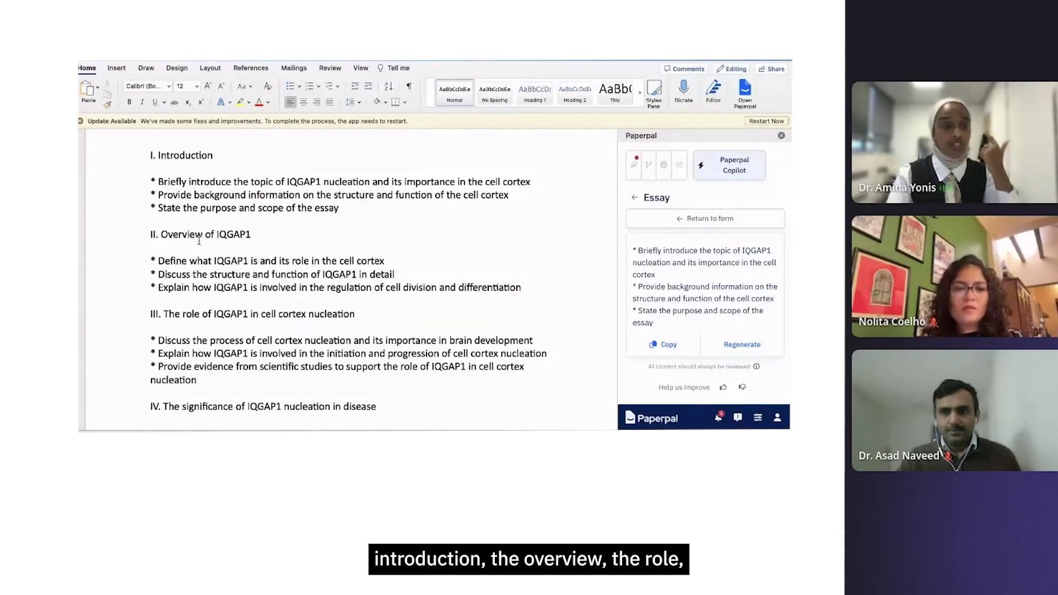
scroll(202, 248, "down", 6)
scroll(210, 290, "down", 15)
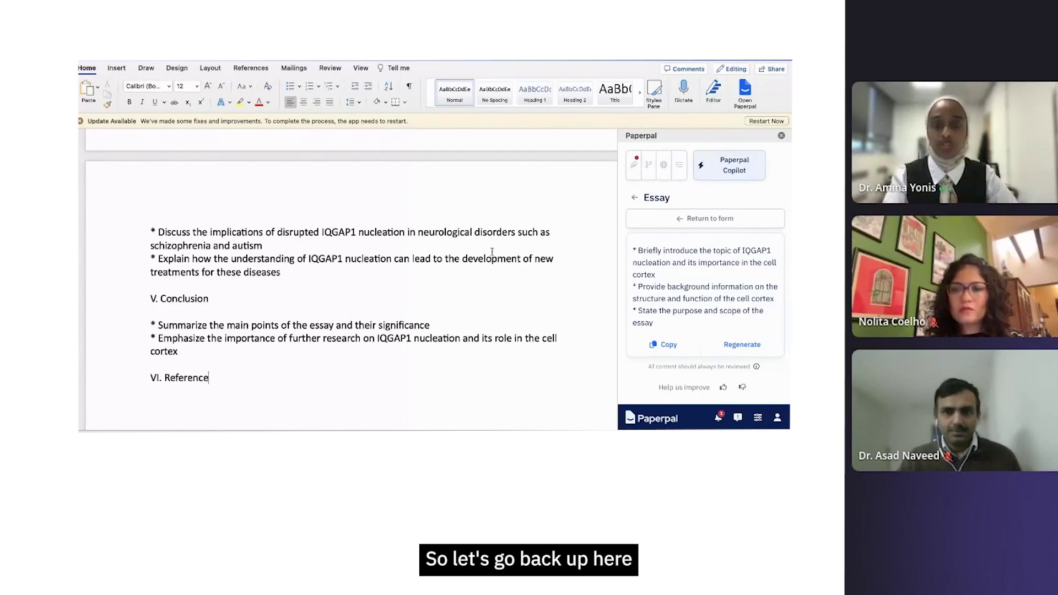
scroll(492, 252, "up", 15)
Trim the 74-word first Introduction paragraph with Paperpal's Trim tool to a 56-word target, yielding 42 words
scroll(492, 253, "up", 3)
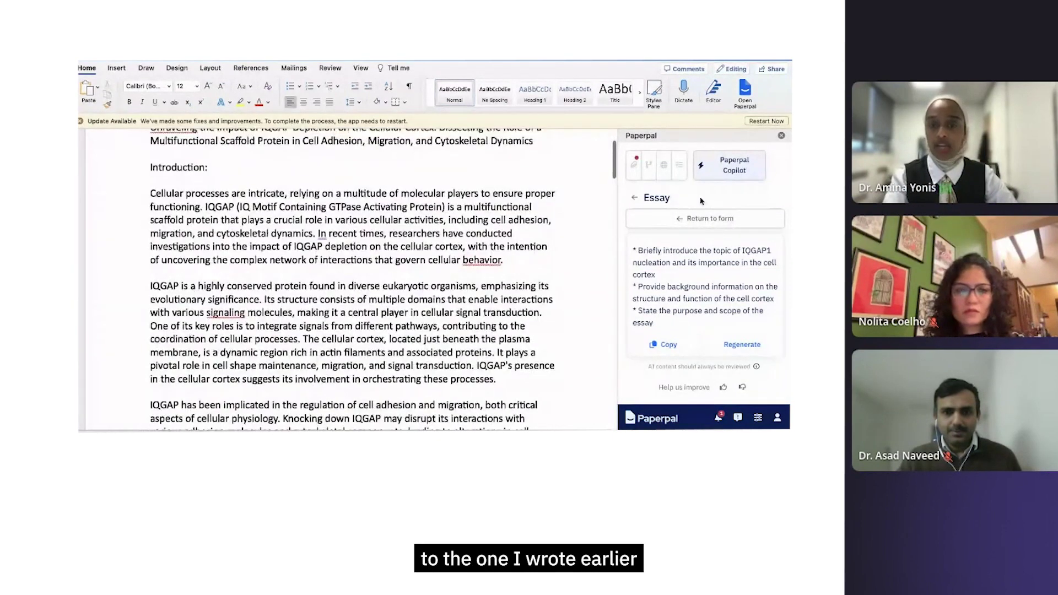
left_click(635, 198)
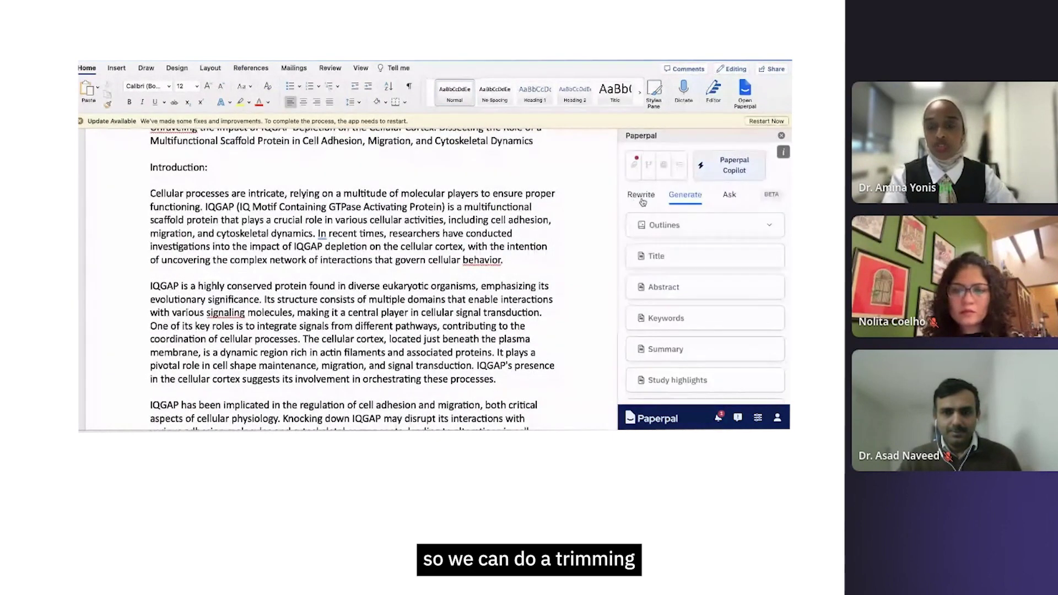
left_click(642, 199)
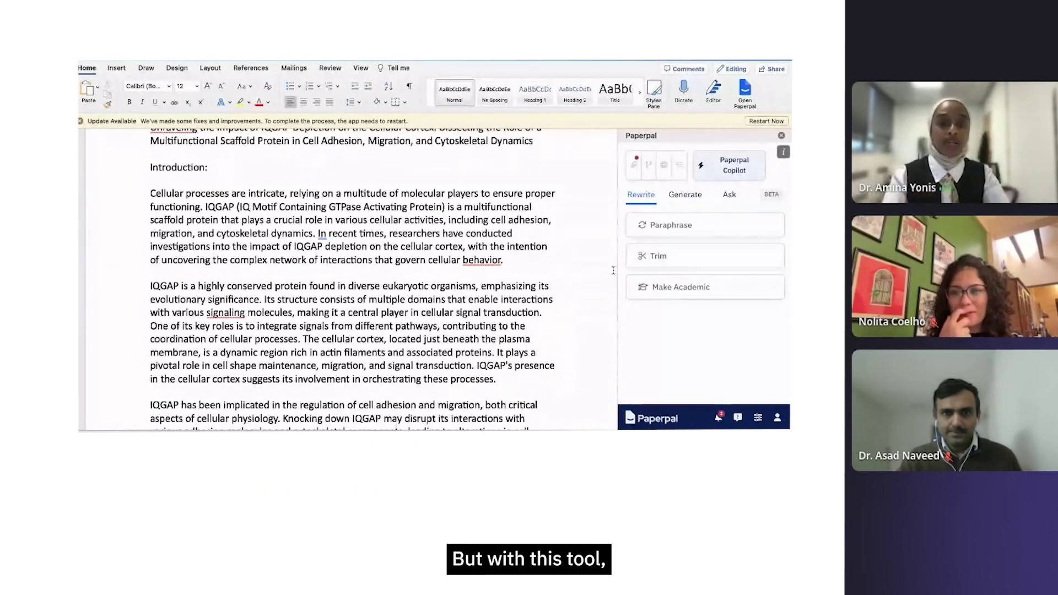
scroll(613, 270, "down", 1)
left_click_drag(503, 246, 251, 218)
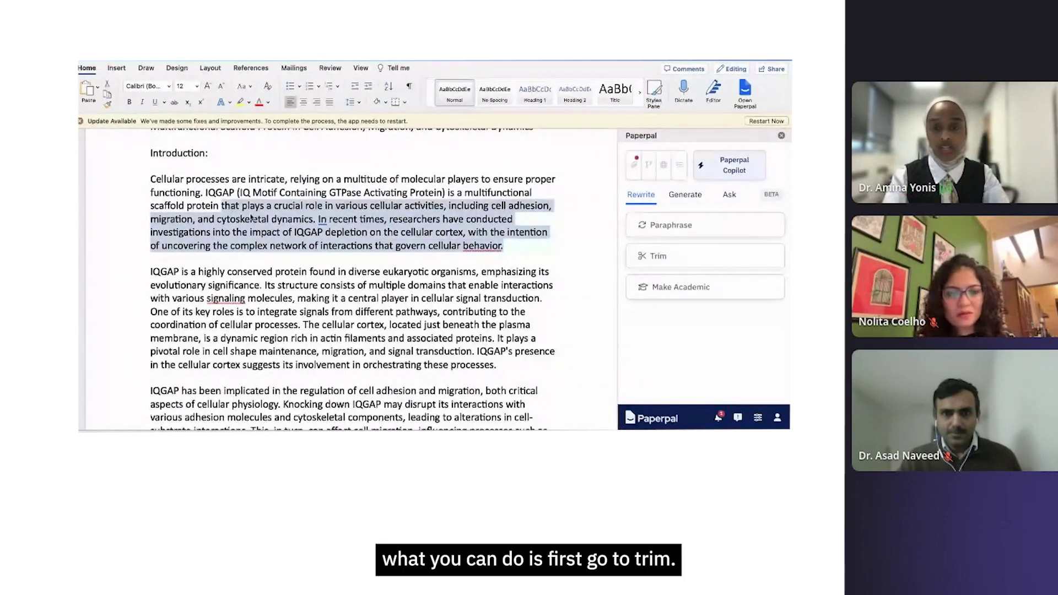
left_click(252, 218)
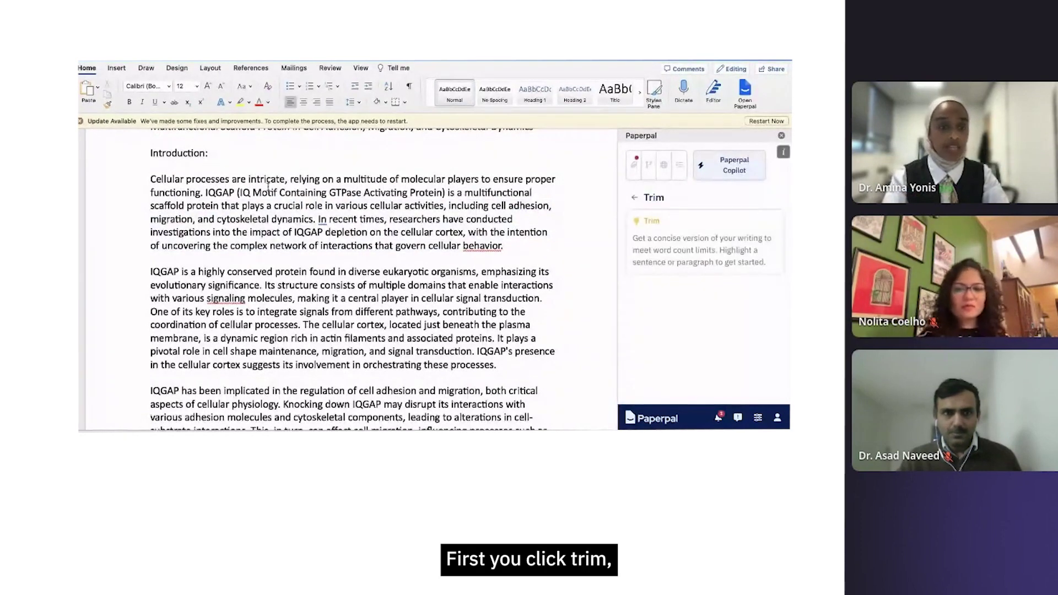
left_click_drag(151, 179, 414, 253)
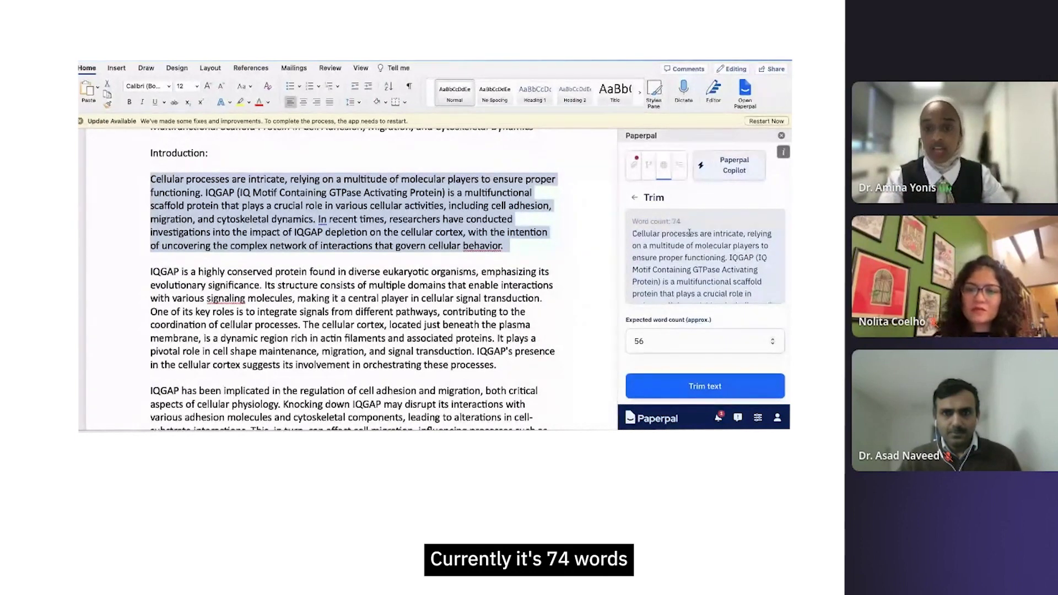
scroll(689, 237, "down", 3)
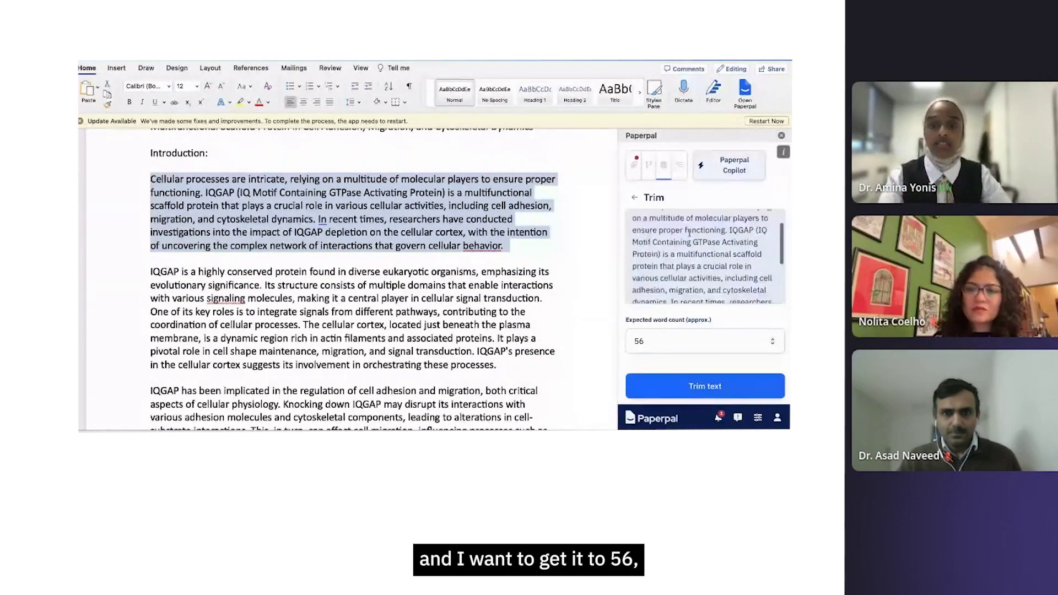
left_click(696, 389)
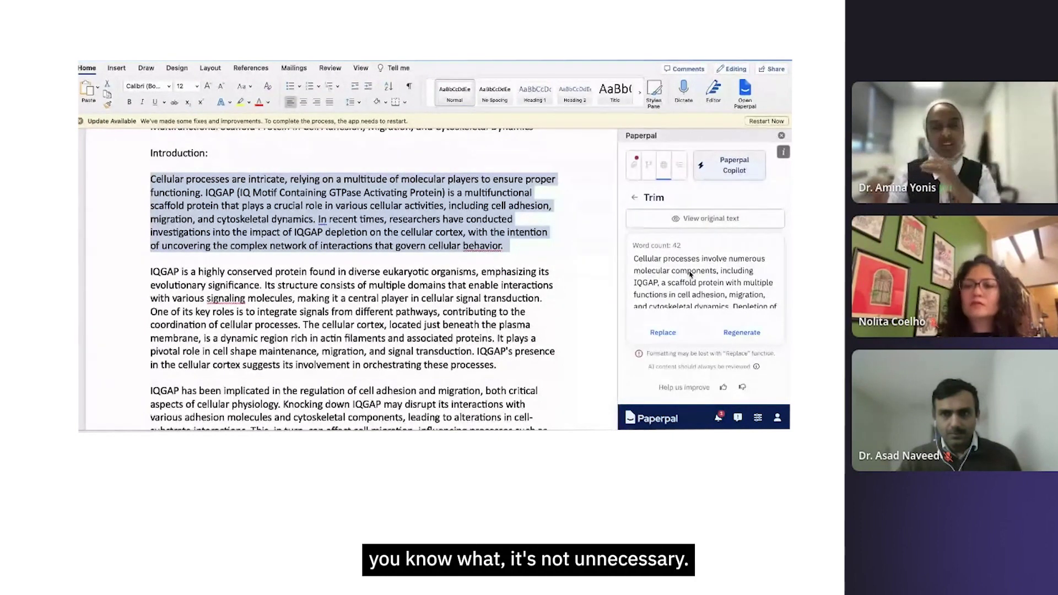
Replace the first paragraph with the trimmed 'Cellular processes involve numerous molecular components…' version and return to Rewrite options
left_click(667, 334)
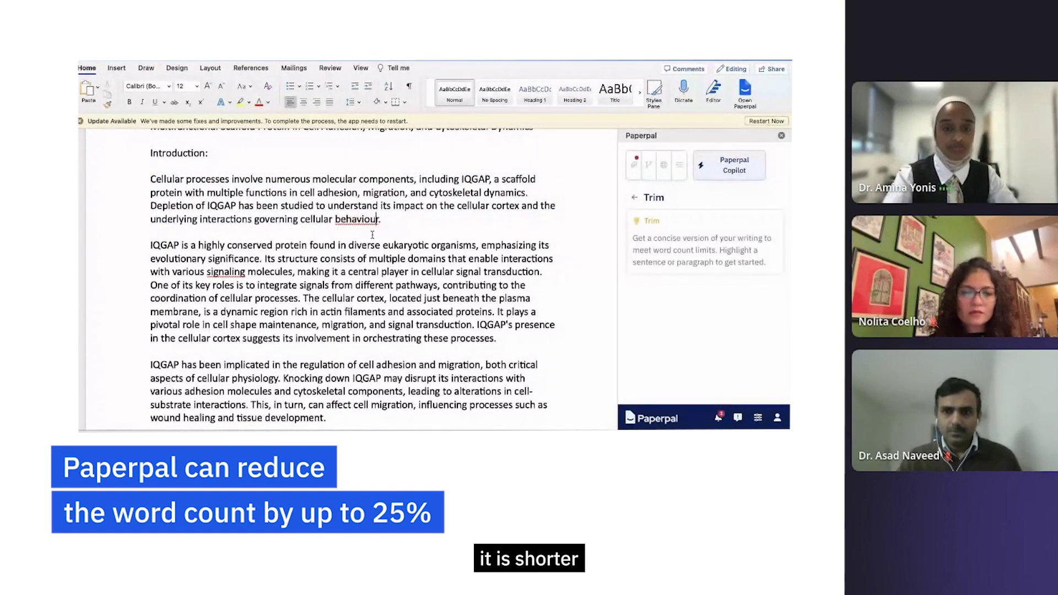
left_click(408, 233)
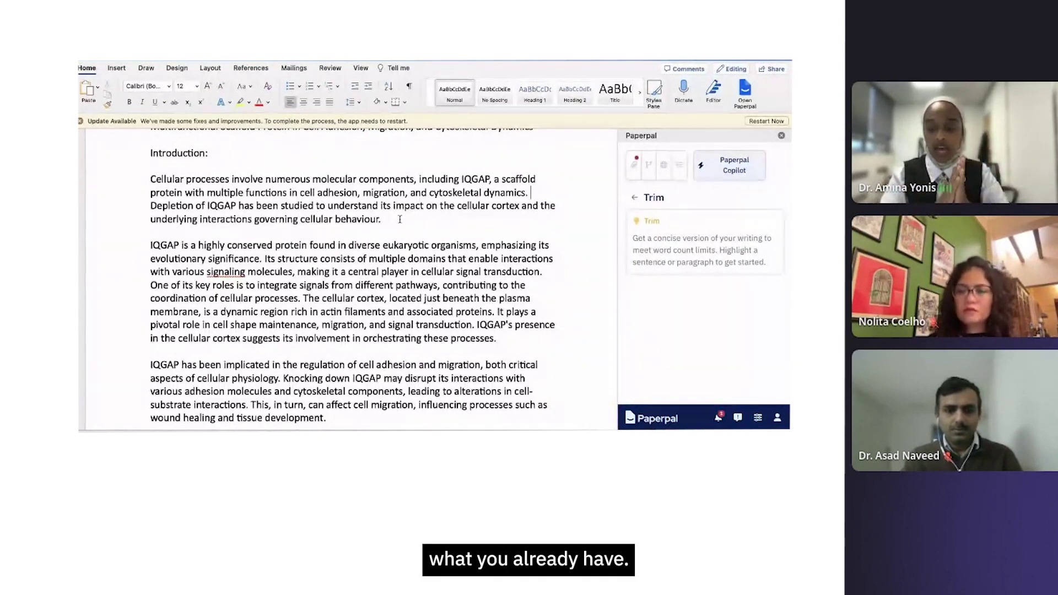
left_click(635, 200)
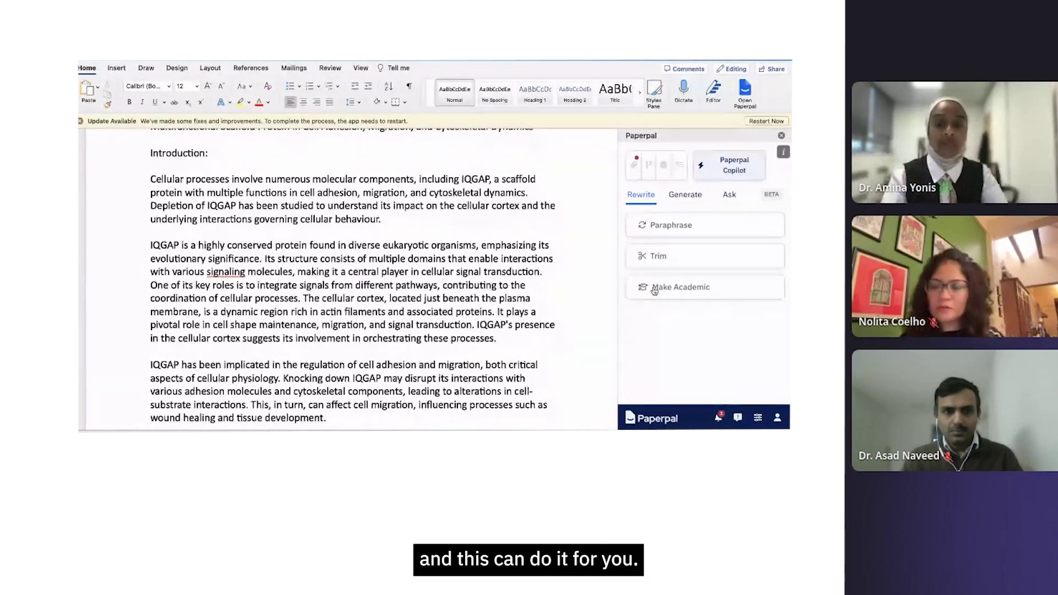
Generate a Make Academic rewrite of the selected second IQGAP paragraph in Paperpal
left_click(651, 287)
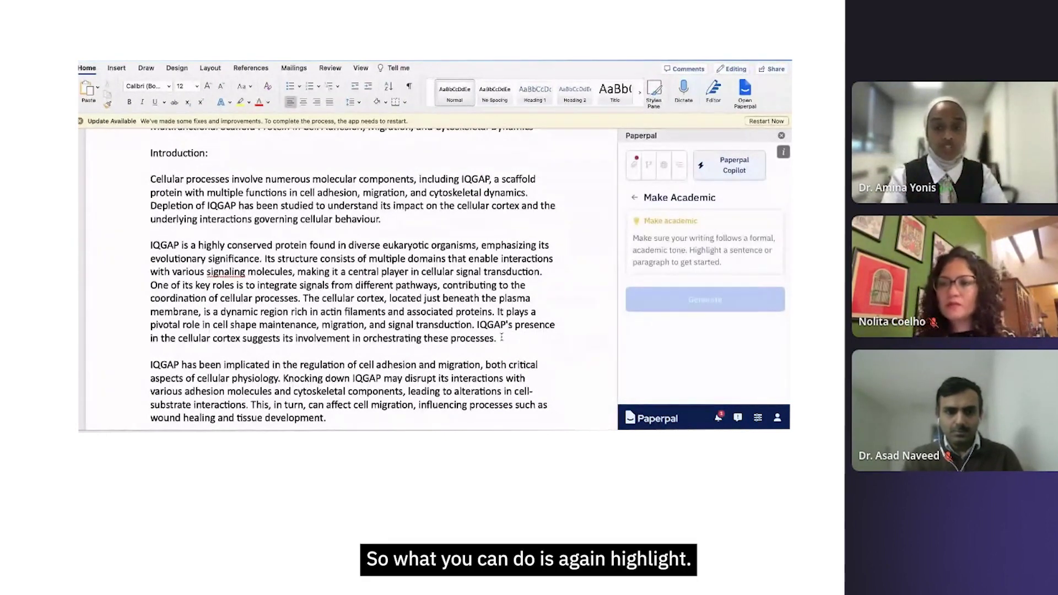
left_click_drag(501, 338, 153, 245)
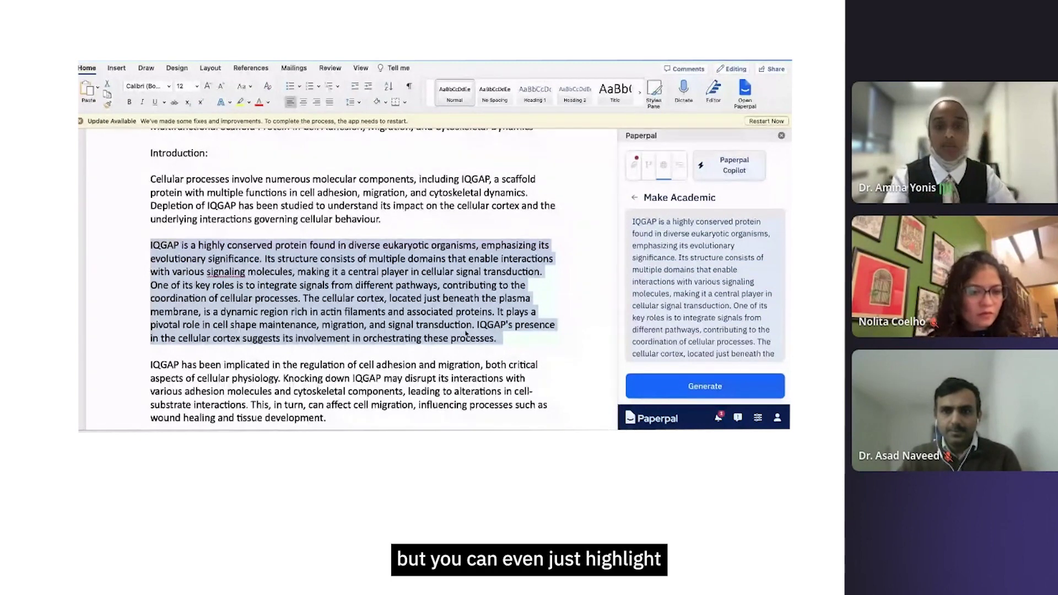
scroll(726, 309, "down", 1)
scroll(725, 309, "down", 5)
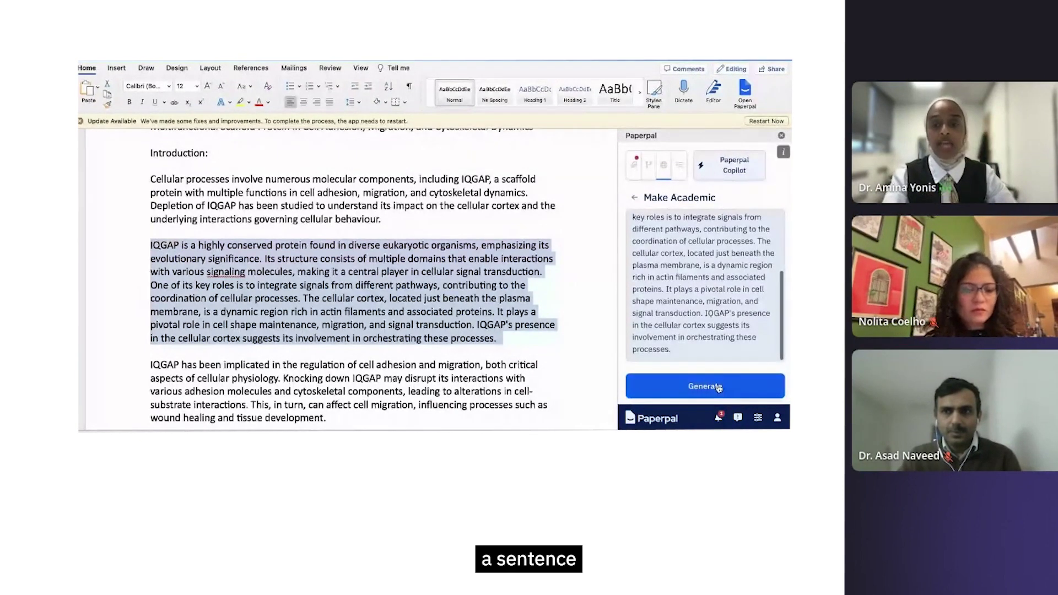
left_click(720, 388)
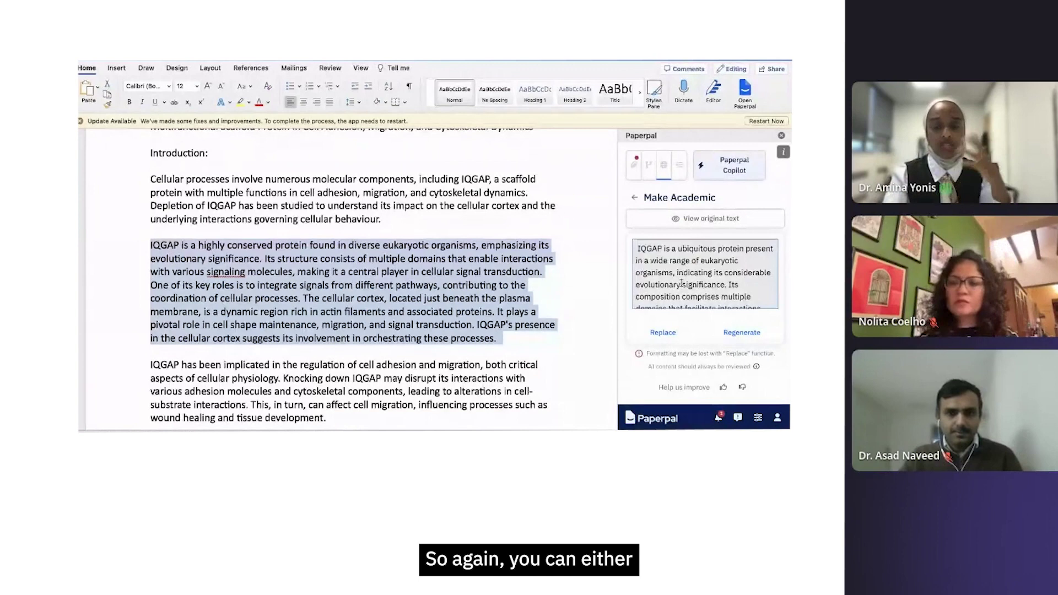
Swap in the academic rewrite starting 'IQGAP is a ubiquitous protein present…' and return to Rewrite options
left_click(663, 332)
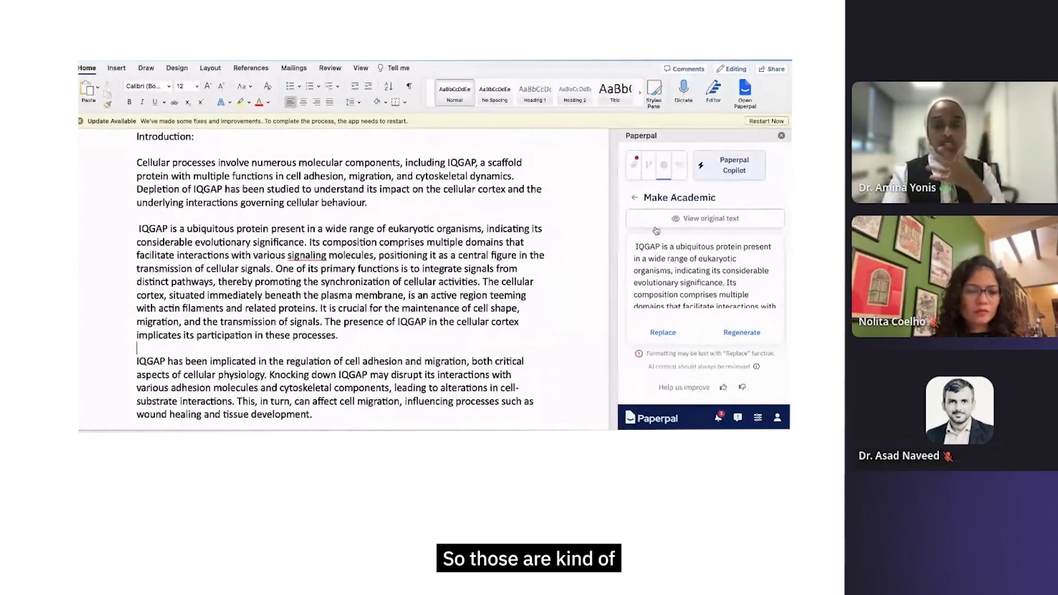
left_click(637, 196)
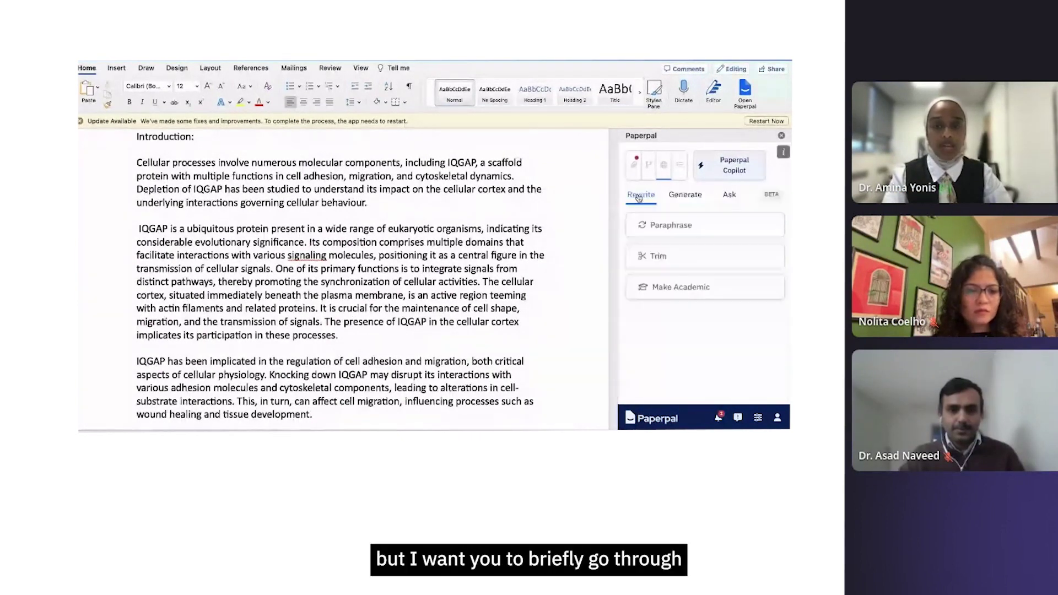
Switch Paperpal to its Ask Paperpal feature from the Generate list, leaving an empty question box
left_click(680, 196)
scroll(684, 342, "down", 1)
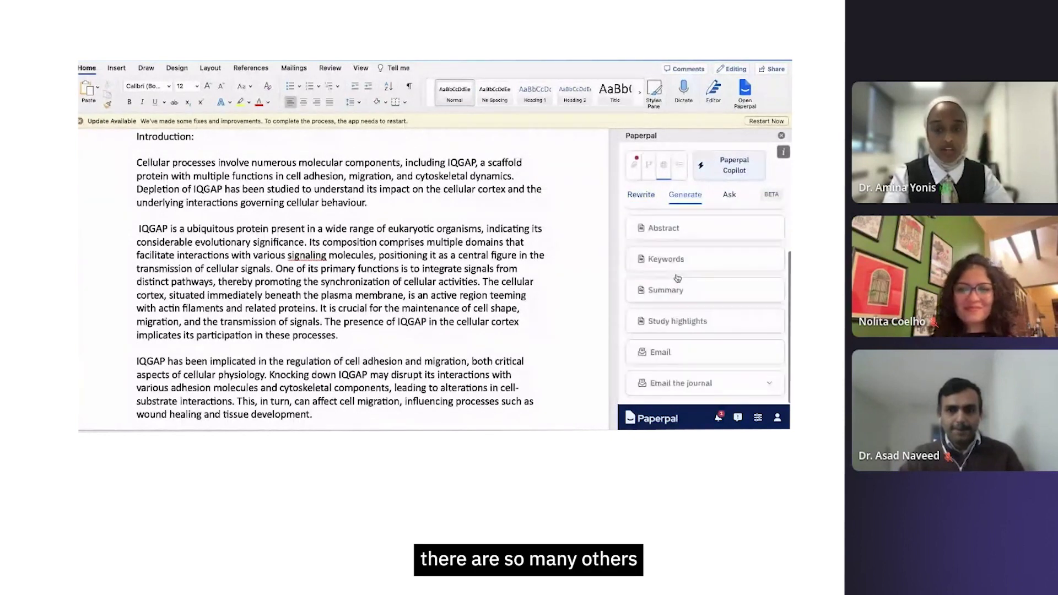
left_click(729, 195)
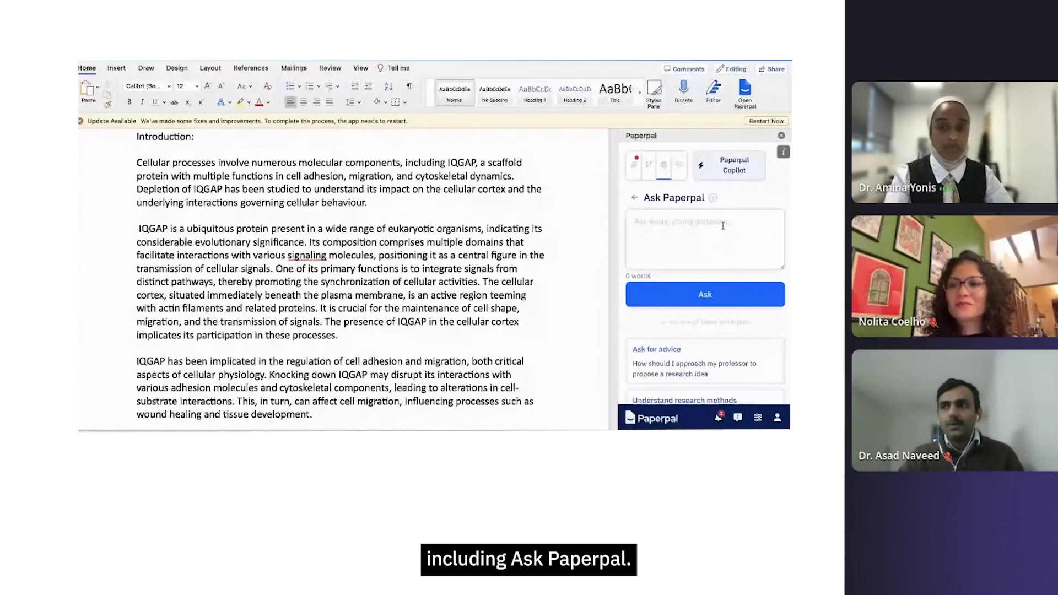